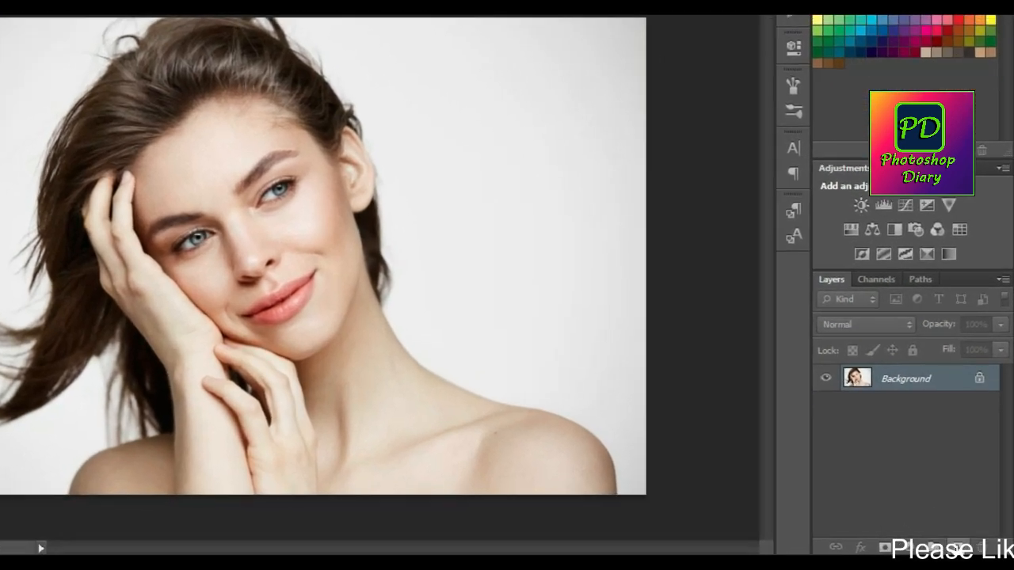
Add a new layer above the background and select a very thin horizontal strip across the full image width at the hairline.
click(967, 549)
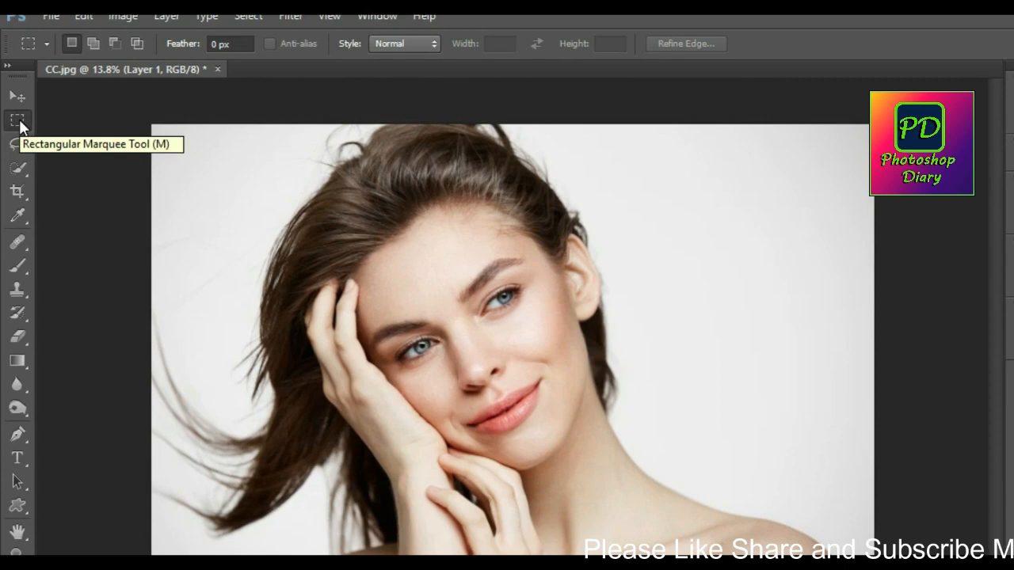
click(21, 126)
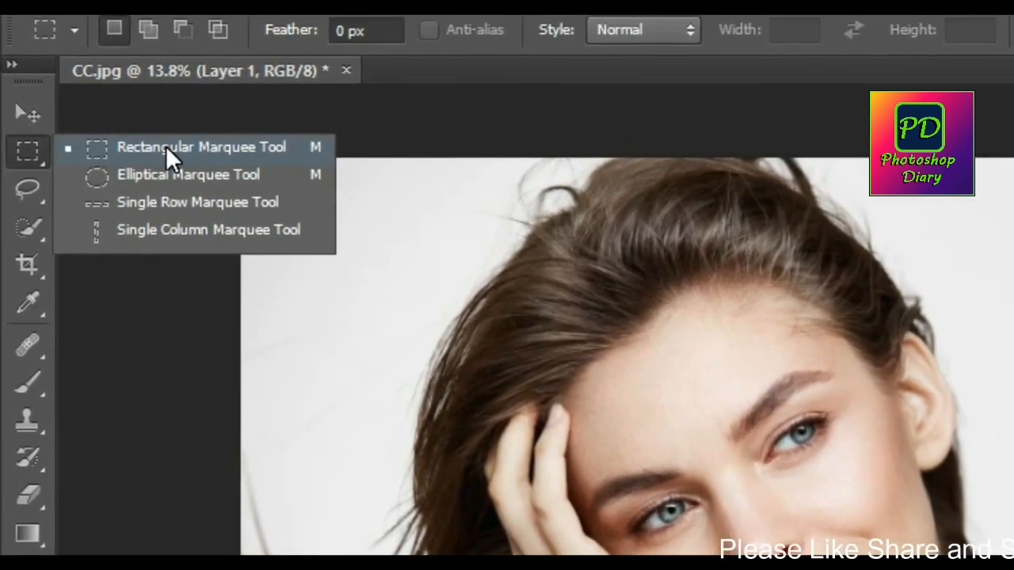
click(164, 144)
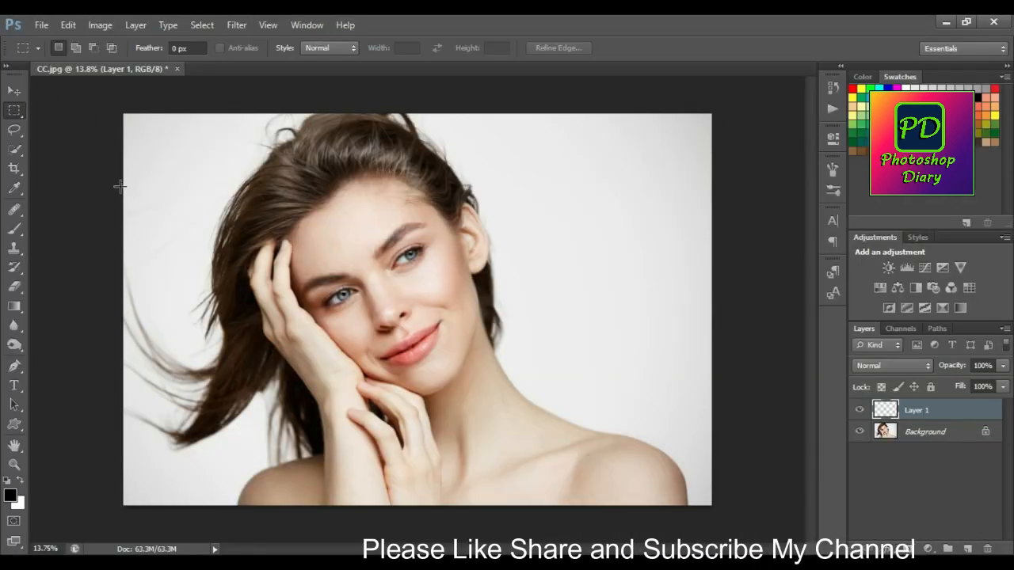
drag(118, 186, 594, 207)
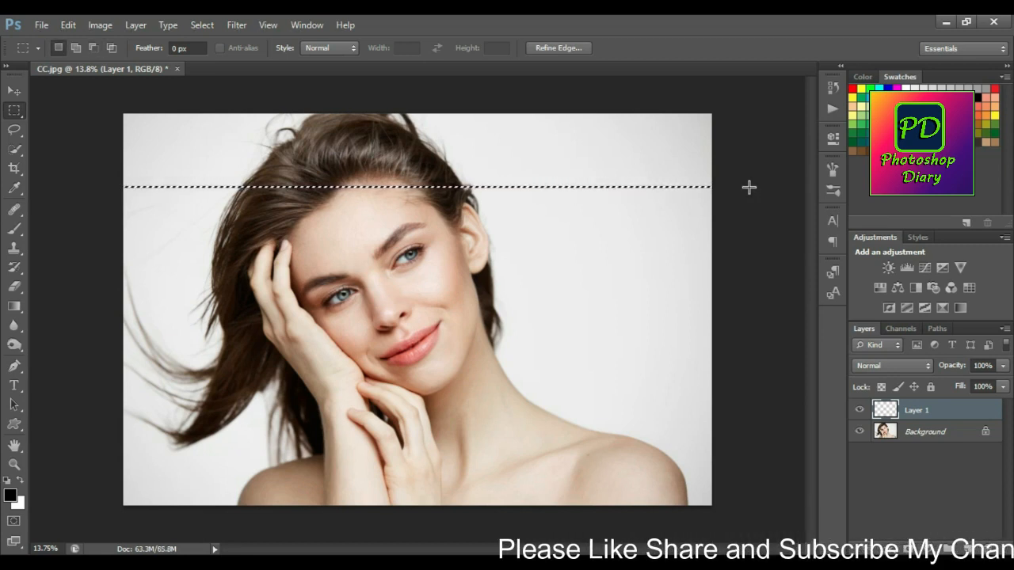
Fill the strip selection with black repeatedly on Layer 1, moving it down by equal distances to build evenly spaced lines from hairline to shoulders.
key(shift+Down)
key(shift+Down)
key(shift+Down)
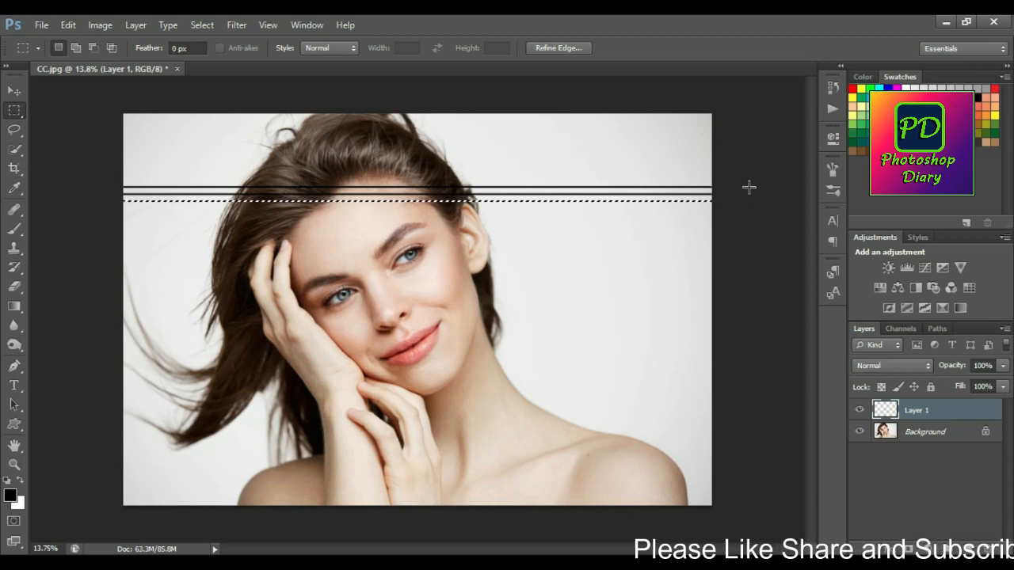
key(shift+Down)
key(shift+Down)
key(shift+Down)
key(shift+Down)
key(shift+Down)
key(shift+Down)
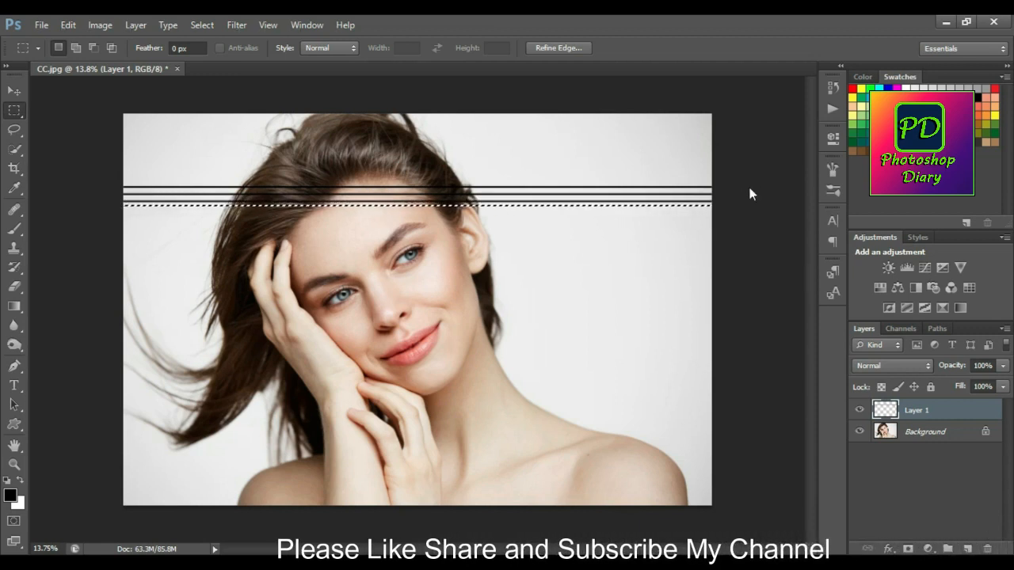
key(shift+Down)
key(alt+BackSpace)
key(shift+Down)
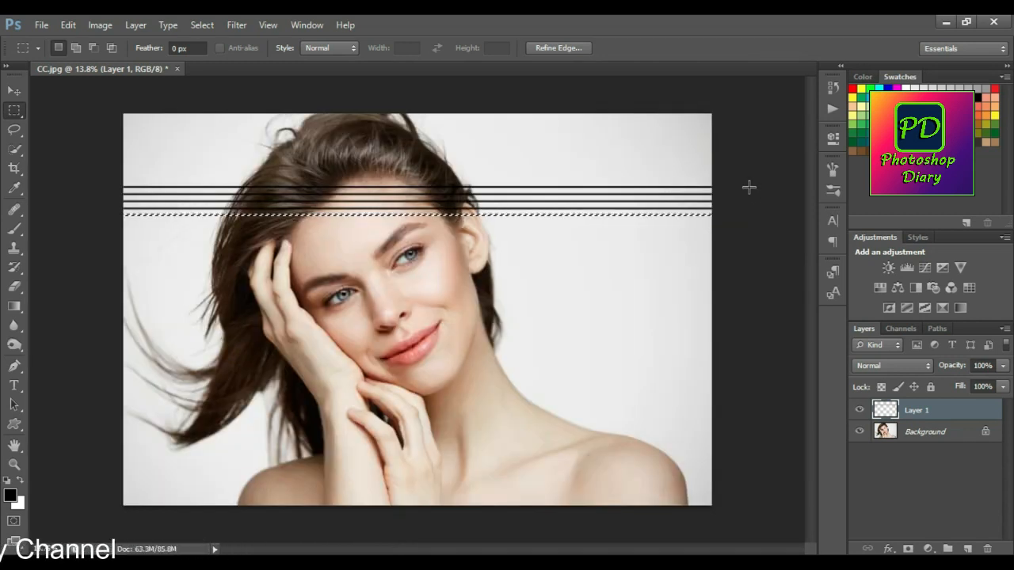
key(shift+Down)
key(shift+Down)
key(shift+Down)
key(shift+Down)
key(alt+BackSpace)
key(alt+BackSpace)
key(shift+Down)
key(shift+Down)
key(shift+Down)
key(shift+Down)
key(shift+Down)
key(shift+Down)
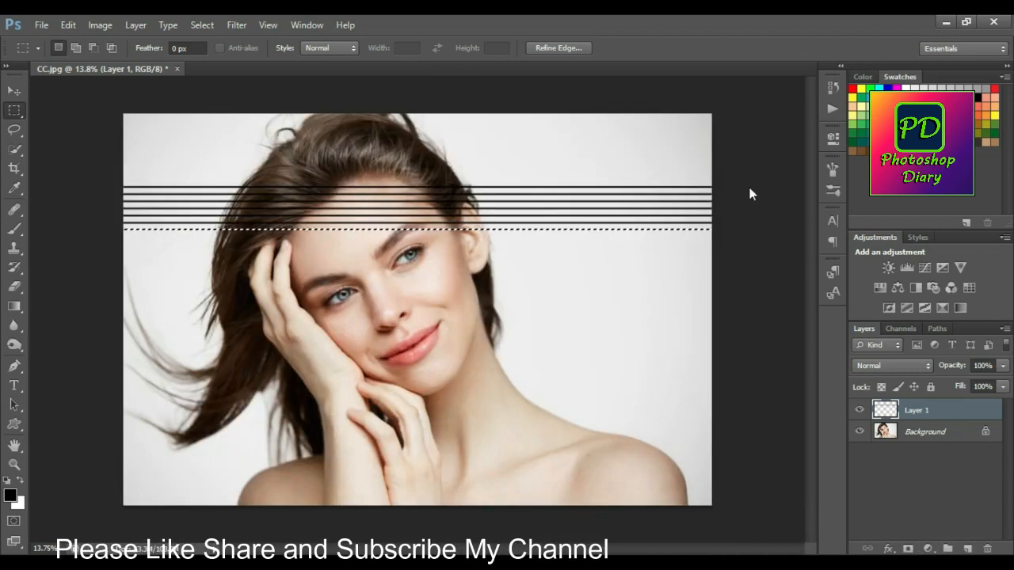
key(shift+Down)
key(shift+Down)
key(shift+Down)
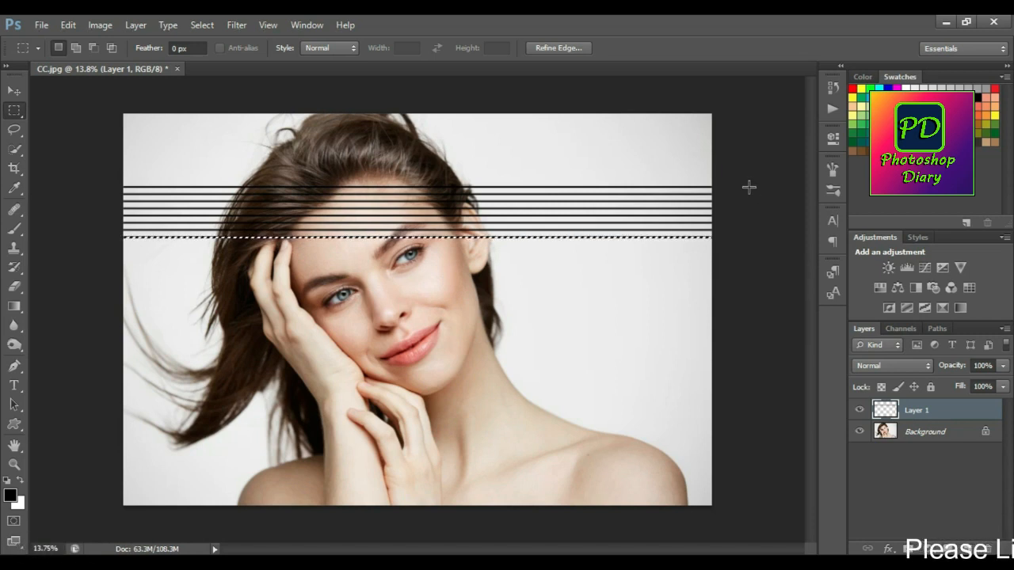
key(alt+BackSpace)
key(shift+Down)
key(shift+Down)
key(shift+Down)
key(shift+Down)
key(shift+Down)
key(alt+BackSpace)
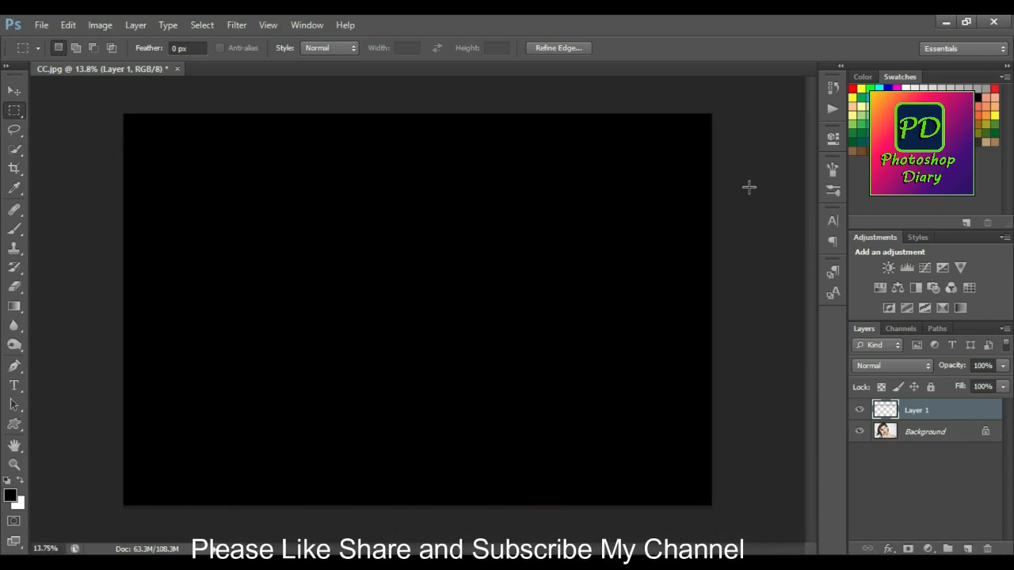
key(shift+Down)
key(shift+Down)
key(shift+Down)
key(shift+Down)
key(shift+Down)
key(alt+BackSpace)
key(shift+Down)
key(shift+Down)
key(shift+Down)
key(alt+BackSpace)
key(shift+Down)
key(shift+Down)
key(shift+Down)
key(shift+Down)
key(alt+BackSpace)
key(shift+Down)
key(shift+Down)
key(shift+Down)
key(shift+Down)
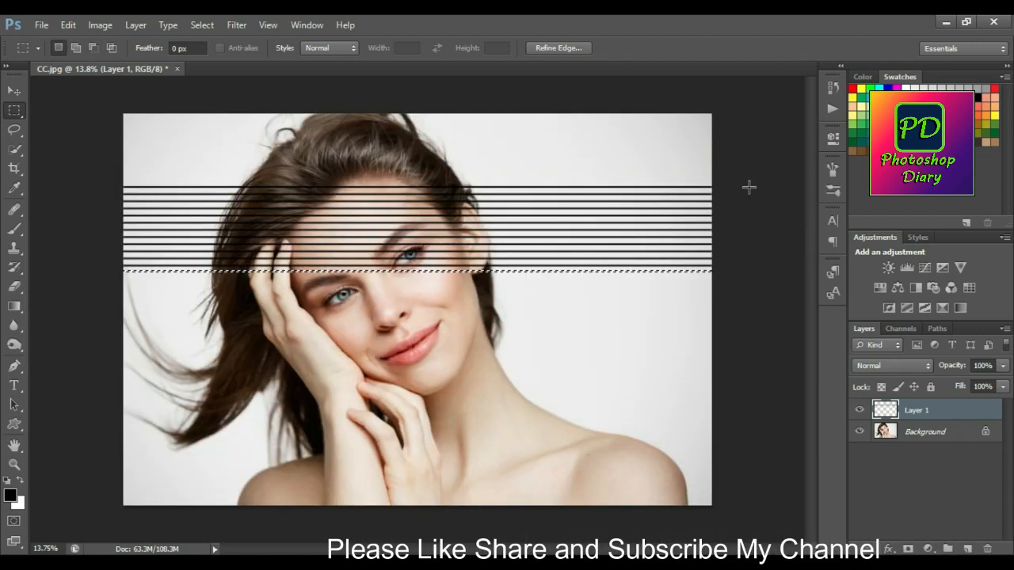
key(alt+BackSpace)
key(shift+Down)
key(shift+Down)
key(shift+Down)
key(shift+Down)
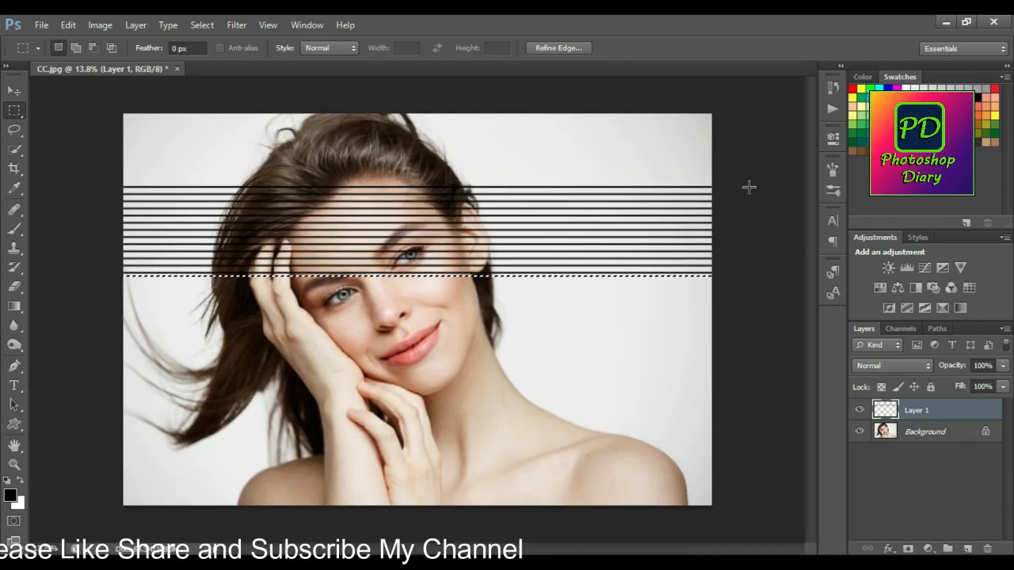
key(alt+BackSpace)
key(shift+Down)
key(shift+Down)
key(shift+Down)
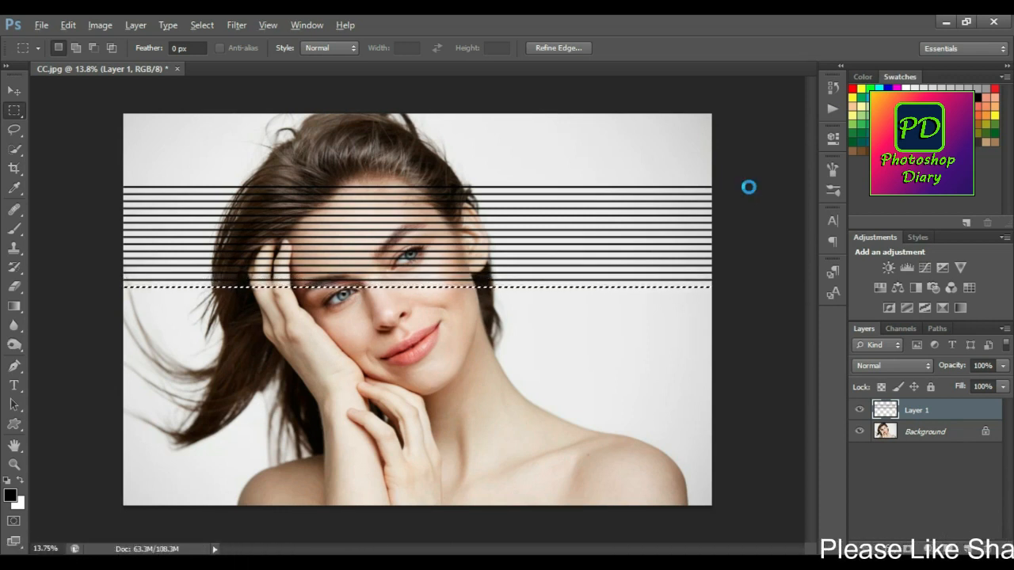
key(alt+BackSpace)
key(shift+Down)
key(shift+Down)
key(shift+Down)
key(shift+Down)
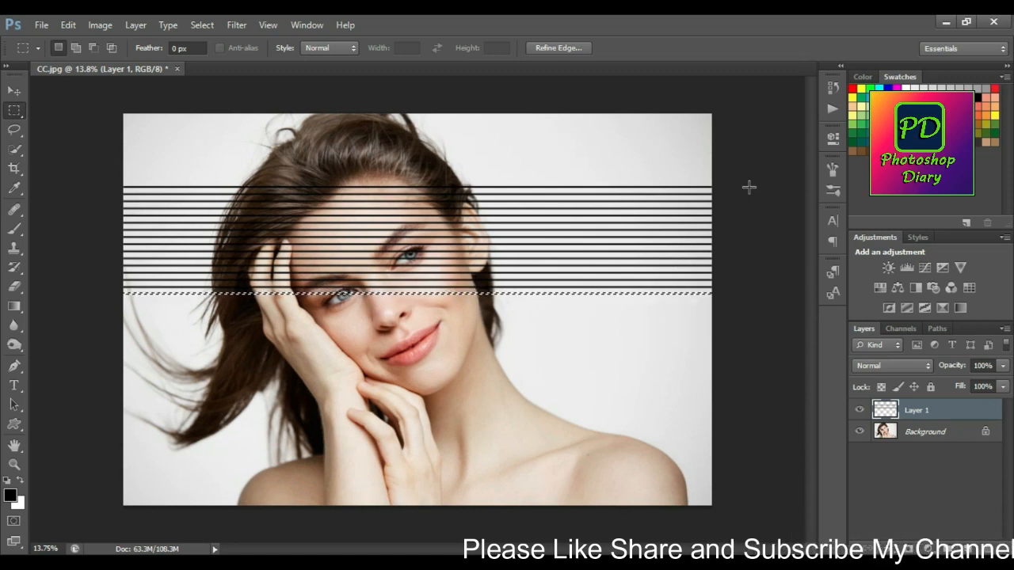
key(alt+BackSpace)
key(shift+Down)
key(shift+Down)
key(shift+Down)
key(shift+Down)
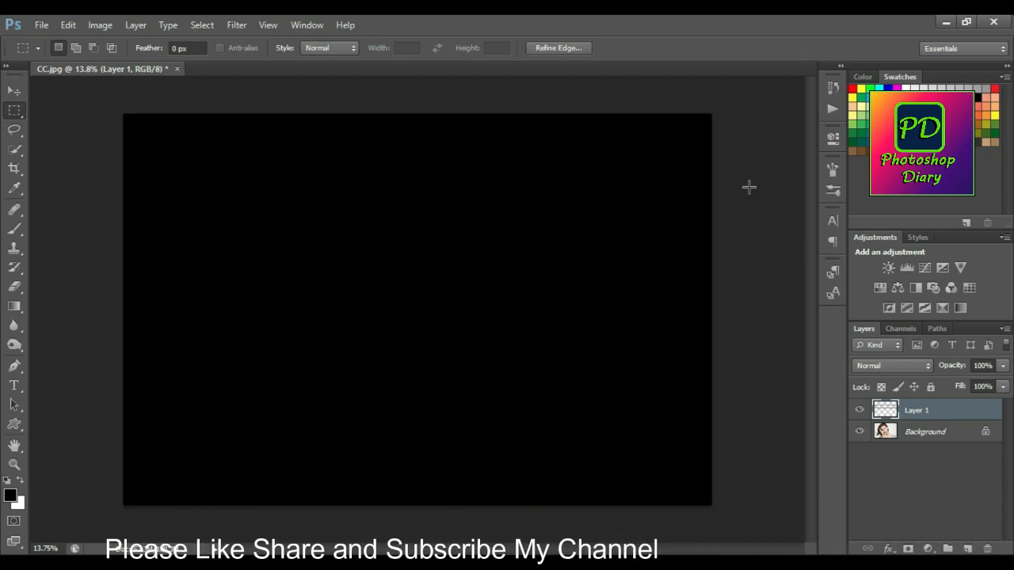
key(alt+BackSpace)
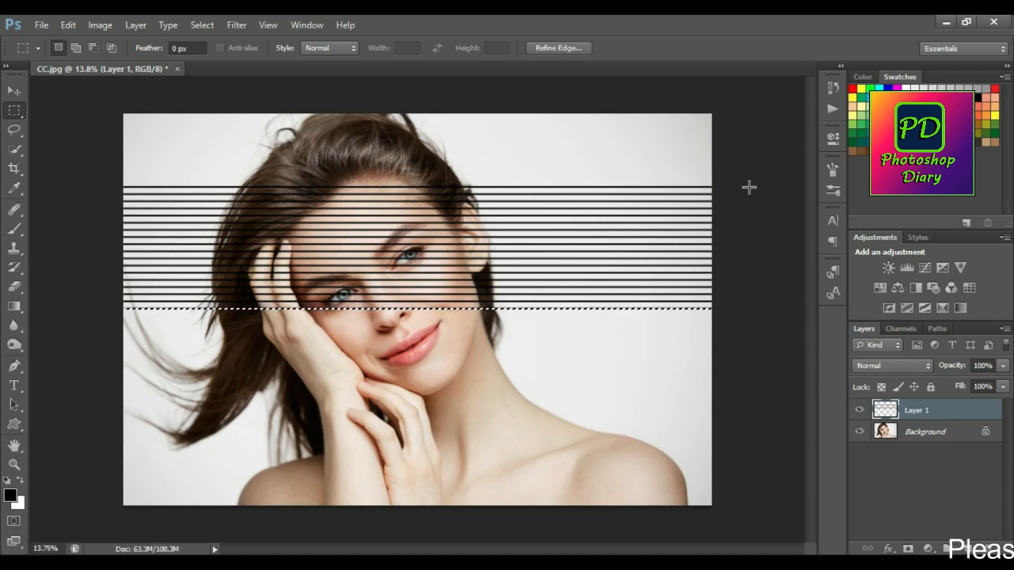
key(alt+BackSpace)
key(shift+Down)
key(shift+Down)
key(shift+Down)
key(shift+Down)
key(alt+BackSpace)
key(shift+Down)
key(shift+Down)
key(shift+Down)
key(shift+Down)
key(alt+BackSpace)
key(shift+Down)
key(shift+Down)
key(shift+Down)
key(shift+Down)
key(alt+BackSpace)
key(shift+Down)
key(shift+Down)
key(shift+Down)
key(shift+Down)
key(alt+BackSpace)
key(shift+Down)
key(shift+Down)
key(shift+Down)
key(shift+Down)
key(alt+BackSpace)
key(shift+Down)
key(shift+Down)
key(shift+Down)
key(shift+Down)
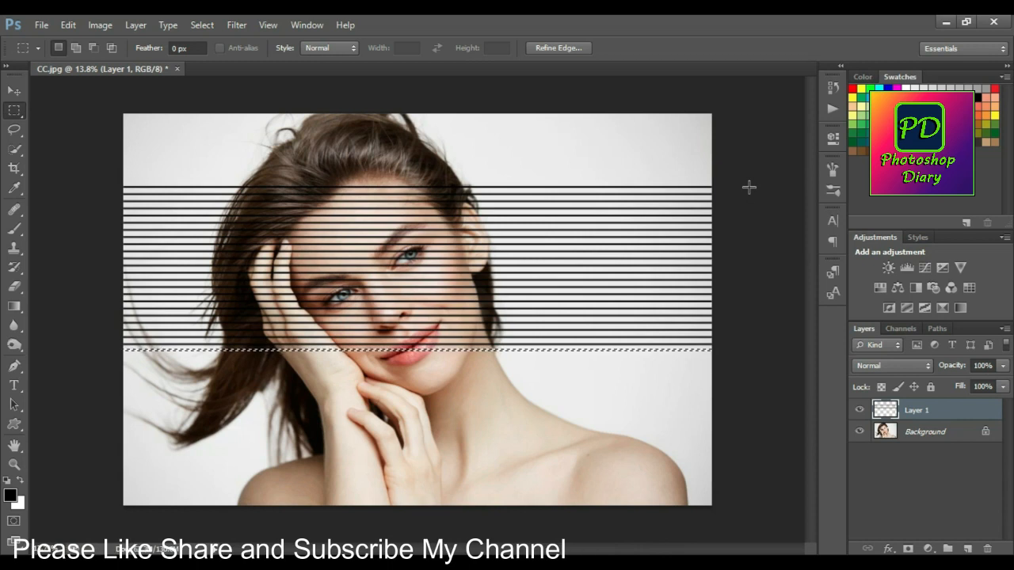
key(alt+BackSpace)
key(shift+Down)
key(shift+Down)
key(shift+Down)
key(shift+Down)
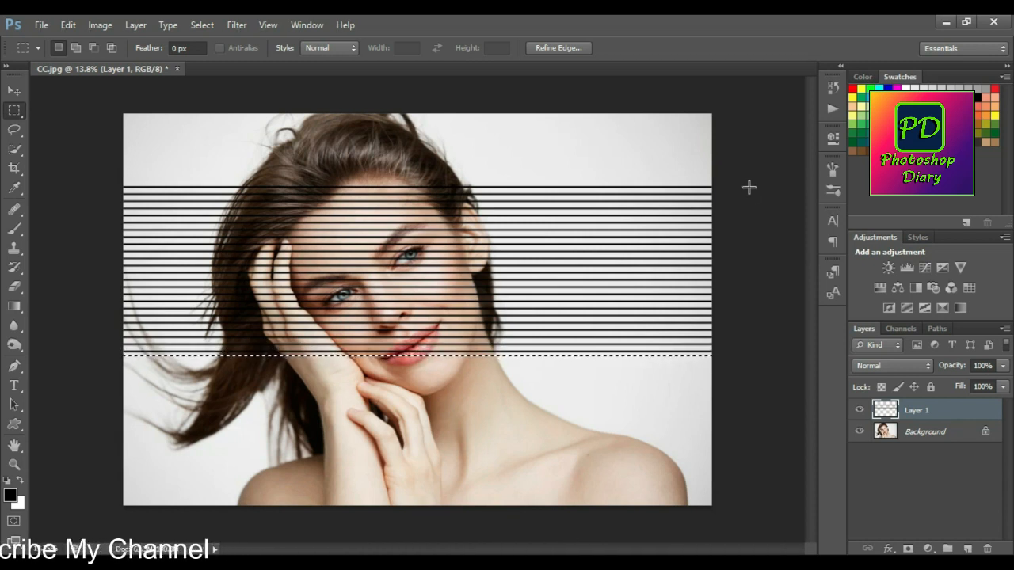
key(alt+BackSpace)
key(shift+Down)
key(shift+Down)
key(shift+Down)
key(shift+Down)
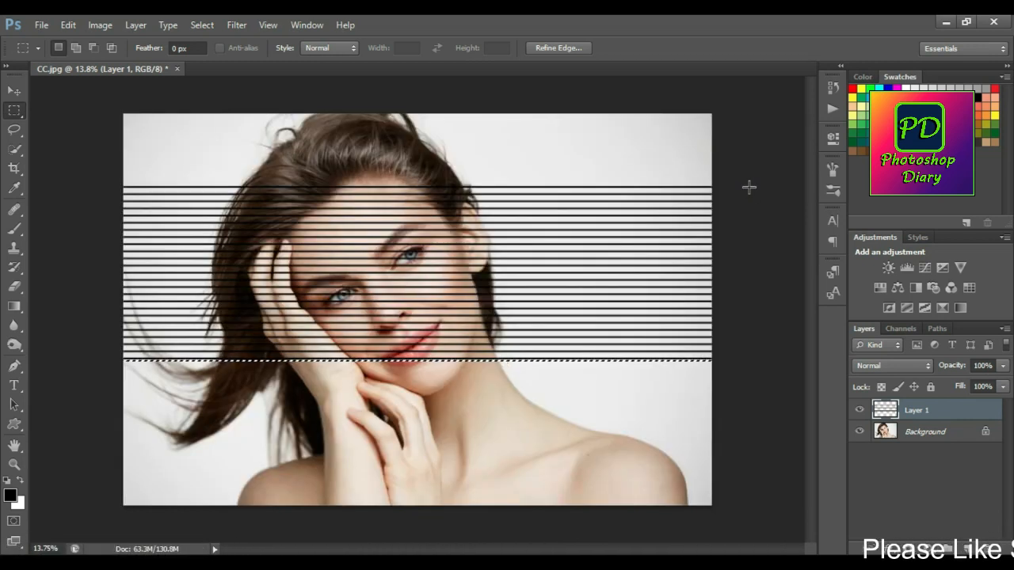
key(alt+BackSpace)
key(shift+Down)
key(shift+Down)
key(shift+Down)
key(shift+Down)
key(alt+BackSpace)
key(shift+Down)
key(shift+Down)
key(shift+Down)
key(shift+Down)
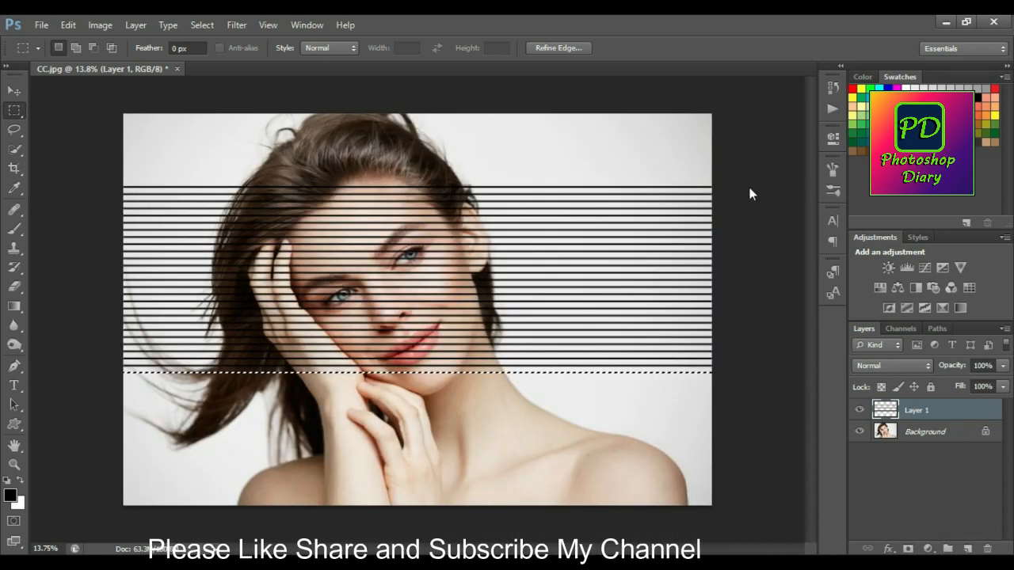
key(alt+BackSpace)
key(shift+Down)
key(shift+Down)
key(shift+Down)
key(shift+Down)
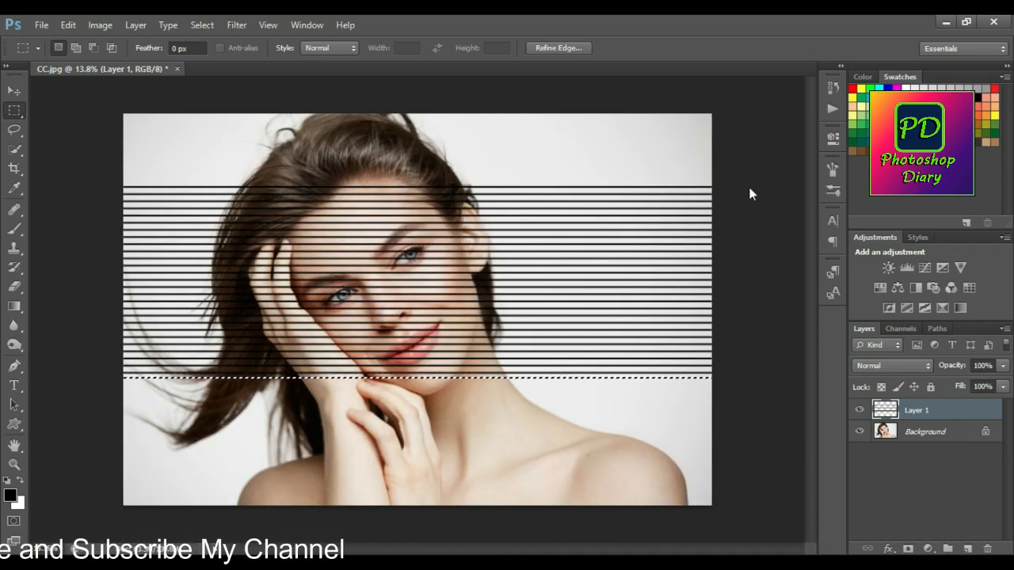
key(alt+BackSpace)
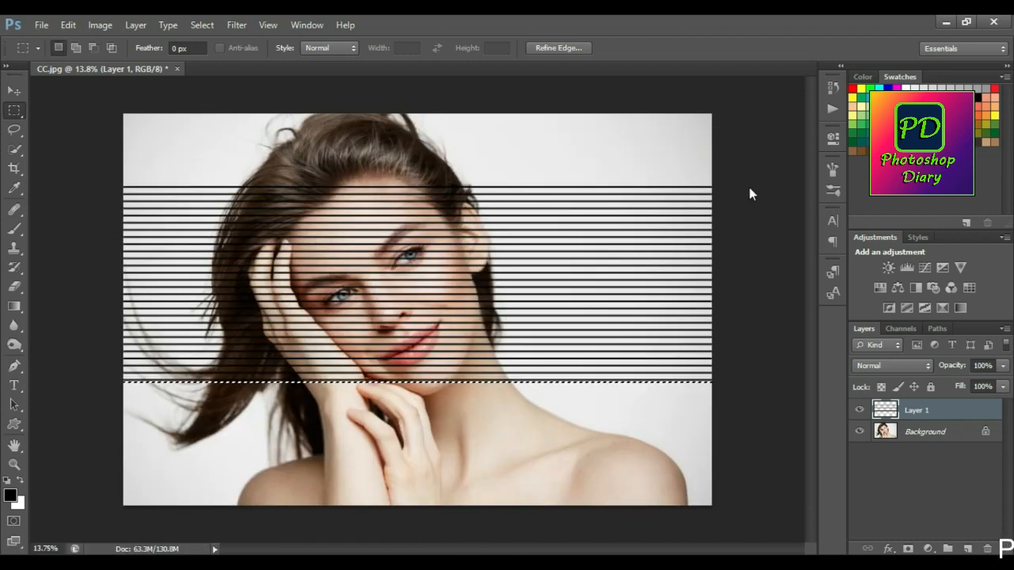
key(alt+BackSpace)
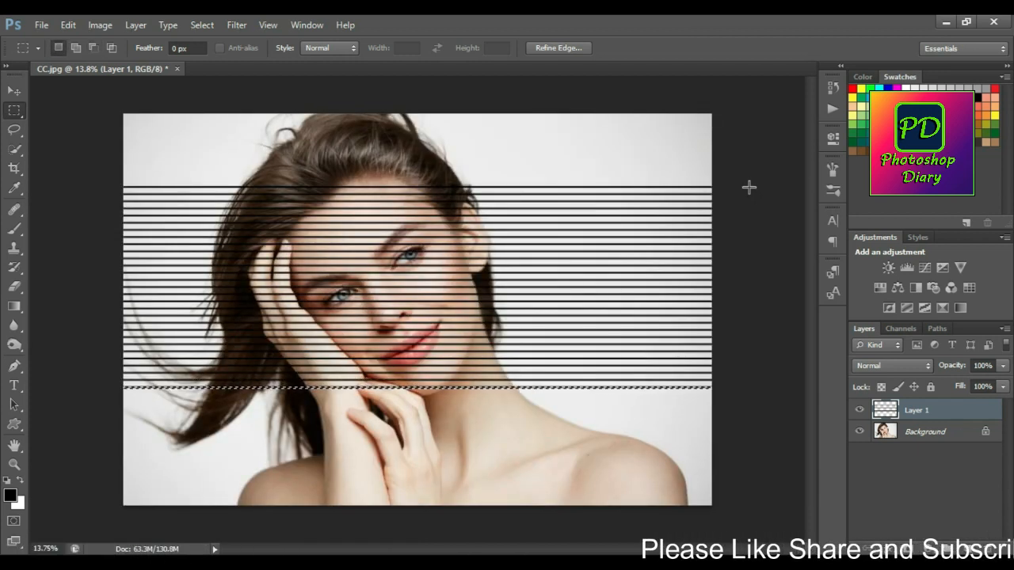
key(shift+Down)
key(shift+Down)
key(shift+Down)
key(shift+Down)
key(alt+BackSpace)
key(shift+Down)
key(shift+Down)
key(shift+Down)
key(shift+Down)
key(alt+BackSpace)
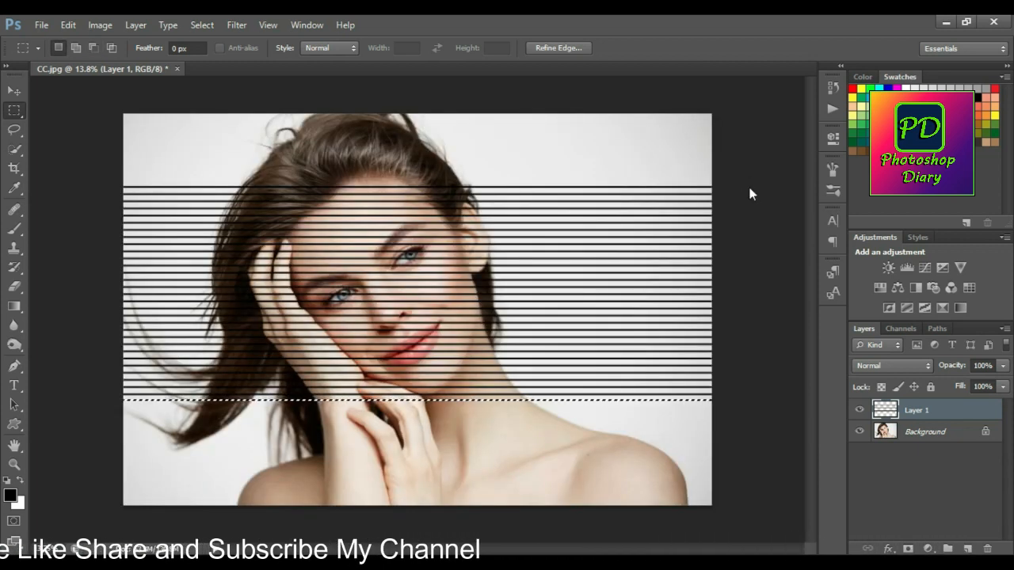
key(shift+Down)
key(shift+Down)
key(shift+Down)
key(shift+Down)
key(alt+BackSpace)
key(shift+Down)
key(shift+Down)
key(shift+Down)
key(shift+Down)
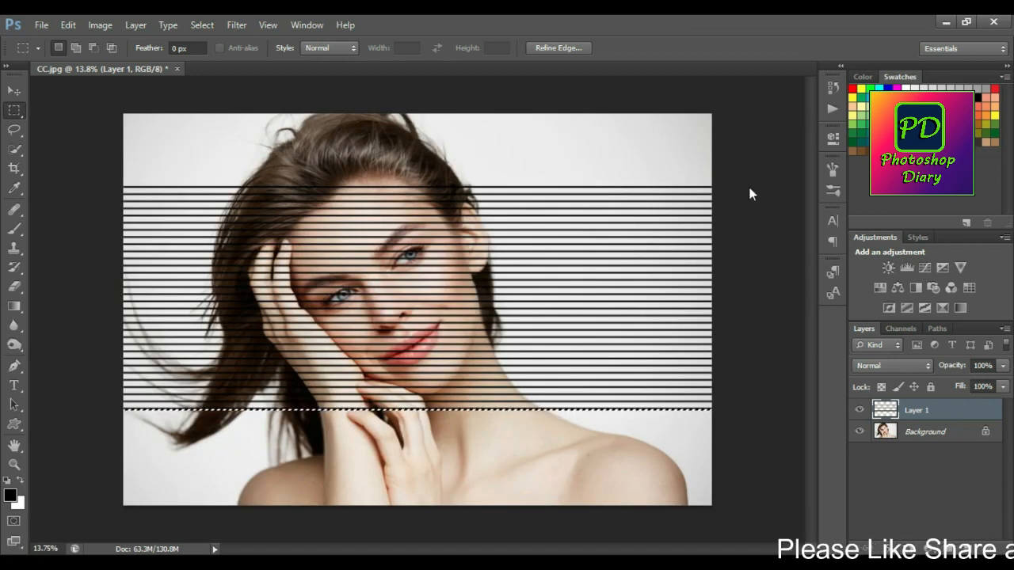
key(alt+BackSpace)
key(shift+Down)
key(shift+Down)
key(shift+Down)
key(shift+Down)
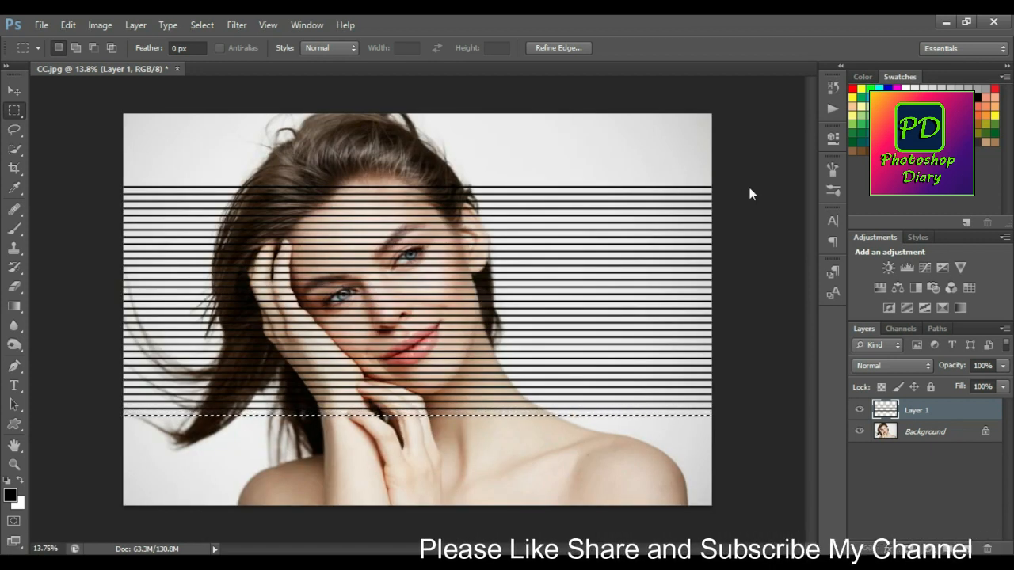
key(alt+BackSpace)
key(shift+Down)
key(shift+Down)
key(shift+Down)
key(shift+Down)
key(alt+BackSpace)
key(shift+Down)
key(shift+Down)
key(shift+Down)
key(shift+Down)
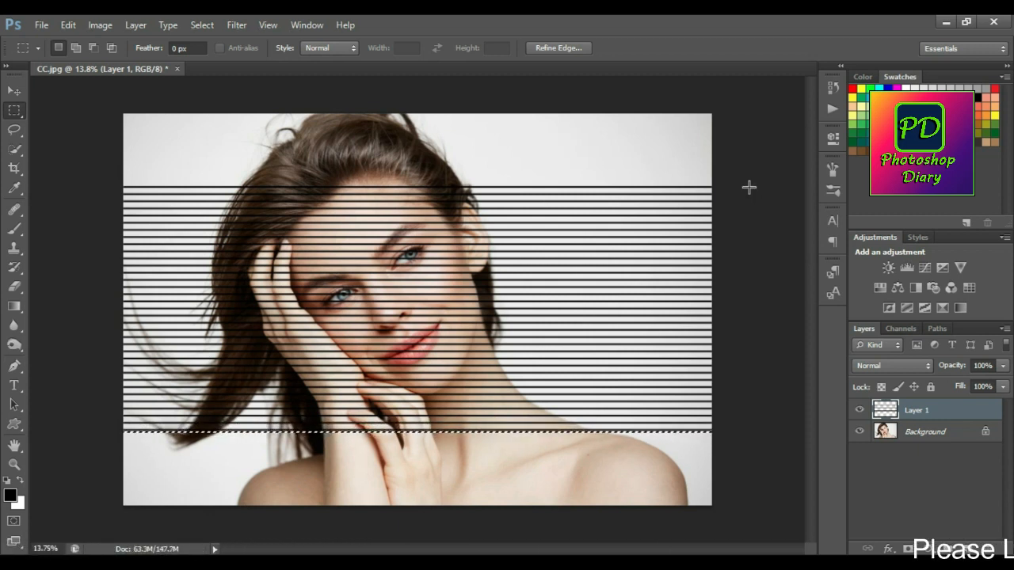
key(alt+BackSpace)
key(shift+Down)
key(shift+Down)
key(shift+Down)
key(shift+Down)
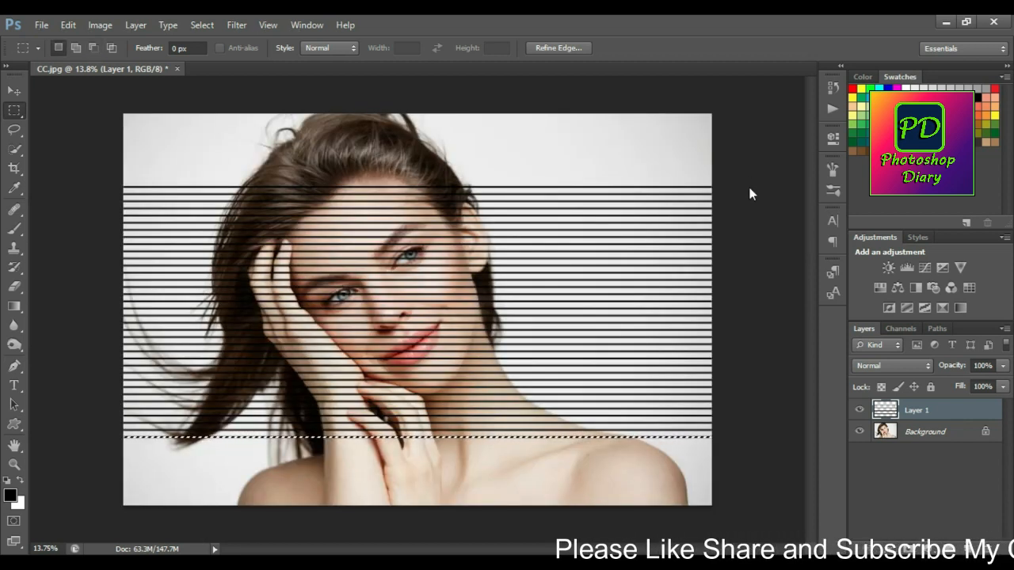
key(alt+BackSpace)
key(shift+Down)
key(shift+Down)
key(shift+Down)
key(shift+Down)
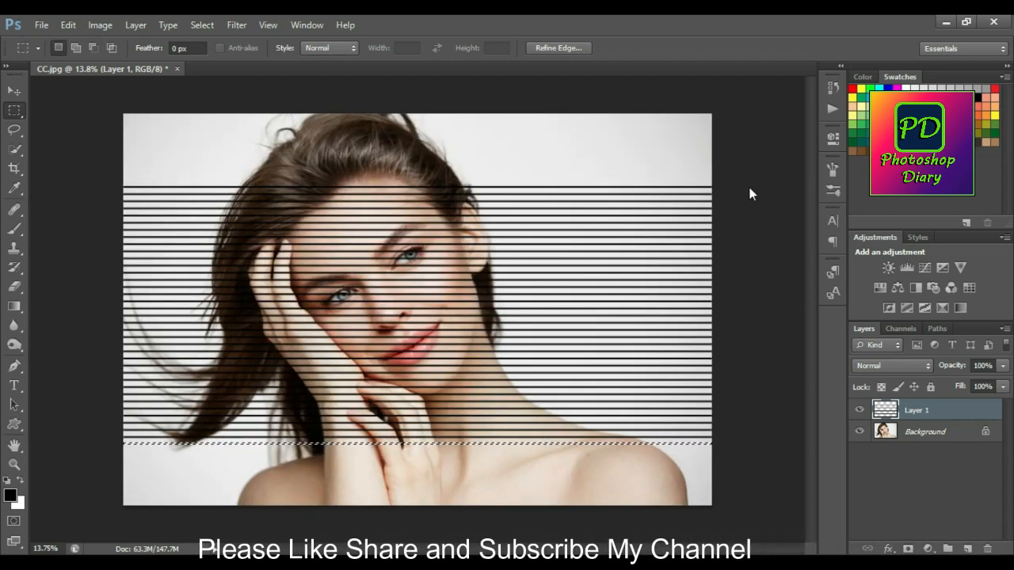
key(alt+BackSpace)
key(shift+Down)
key(shift+Down)
key(shift+Down)
key(shift+Down)
key(alt+BackSpace)
key(shift+Down)
key(shift+Down)
key(alt+BackSpace)
key(shift+Down)
key(shift+Down)
key(shift+Down)
key(shift+Down)
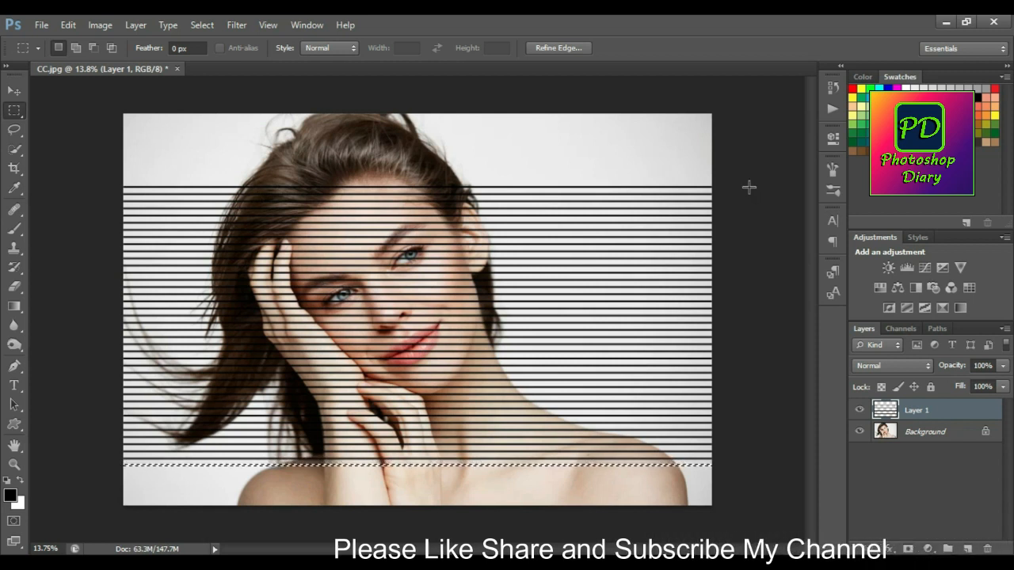
key(alt+BackSpace)
key(shift+Down)
key(shift+Down)
key(shift+Down)
key(shift+Down)
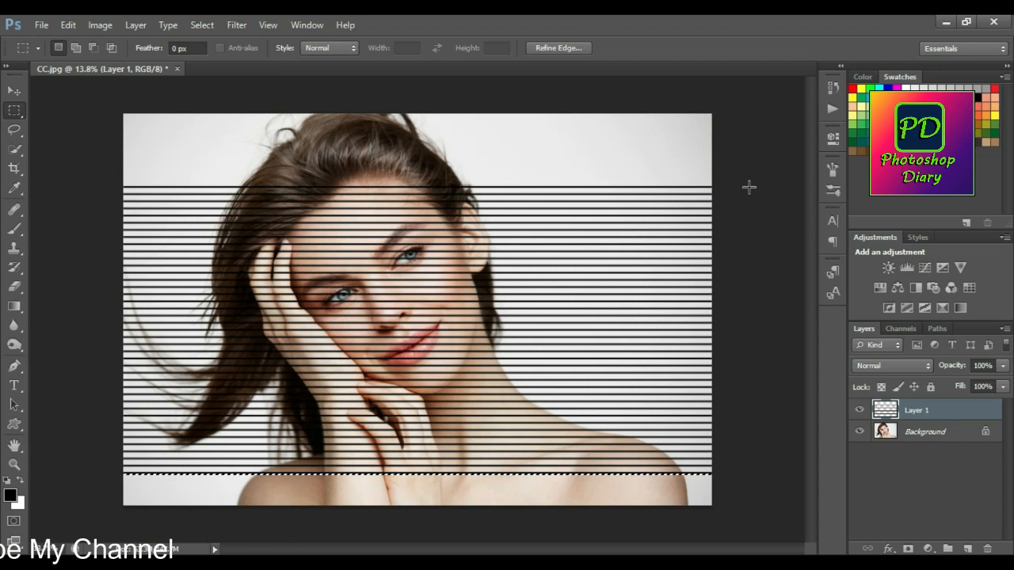
Continue filling the strip selection with black on Layer 1 at equal downward offsets until the lines reach the photo's bottom edge.
key(alt+BackSpace)
key(shift+Down)
key(shift+Down)
key(shift+Down)
key(shift+Down)
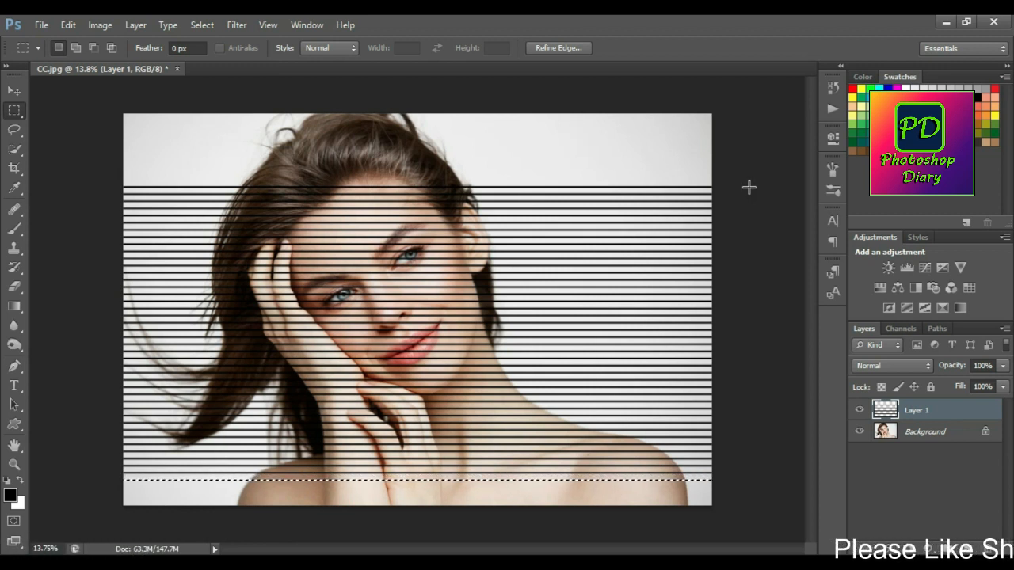
key(alt+BackSpace)
key(shift+Down)
key(shift+Down)
key(shift+Down)
key(shift+Down)
key(alt+BackSpace)
key(shift+Down)
key(shift+Down)
key(shift+Down)
key(shift+Down)
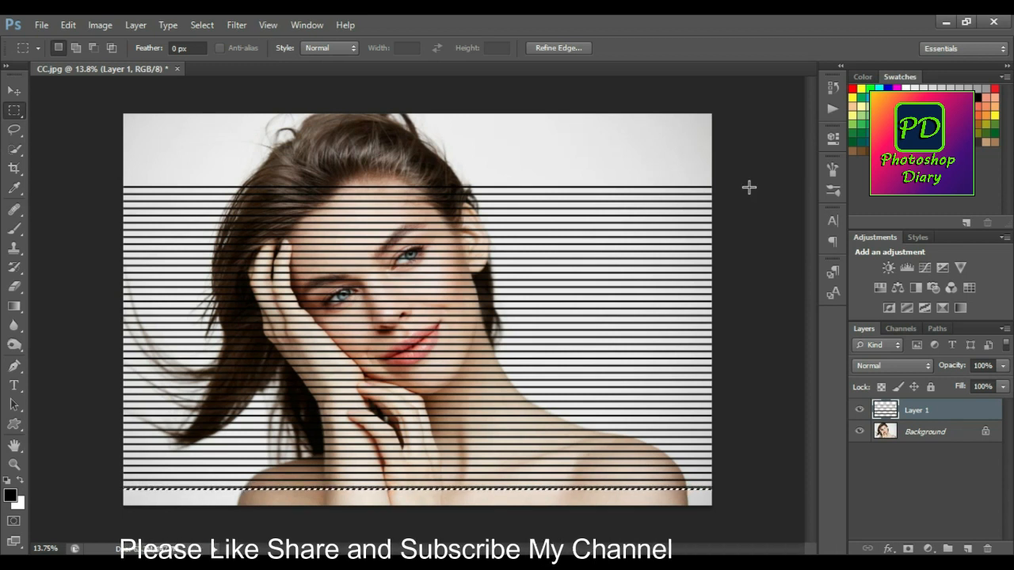
key(alt+BackSpace)
key(shift+Down)
key(shift+Down)
key(shift+Down)
key(shift+Down)
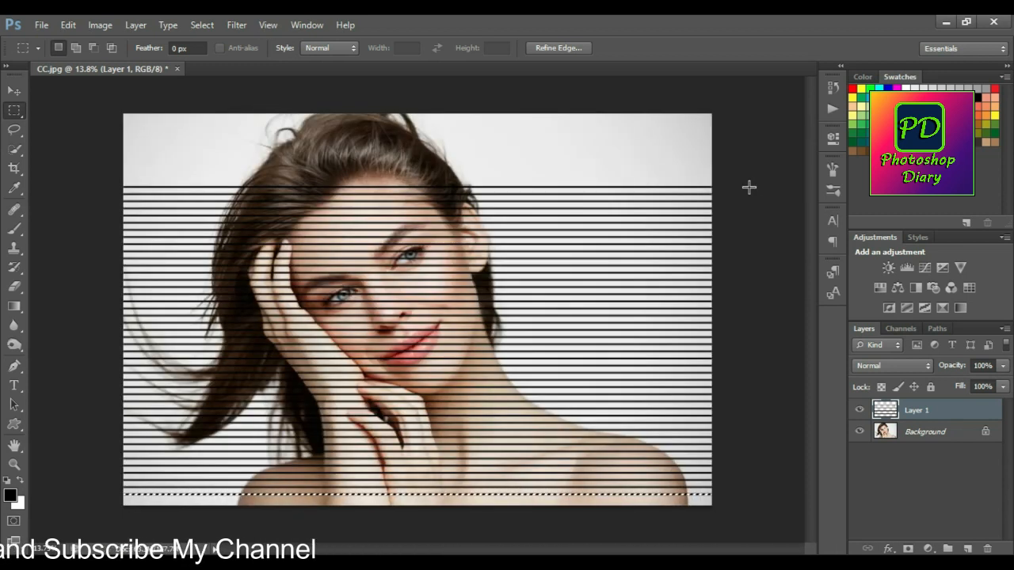
key(alt+BackSpace)
key(shift+Down)
key(shift+Down)
key(shift+Down)
key(shift+Down)
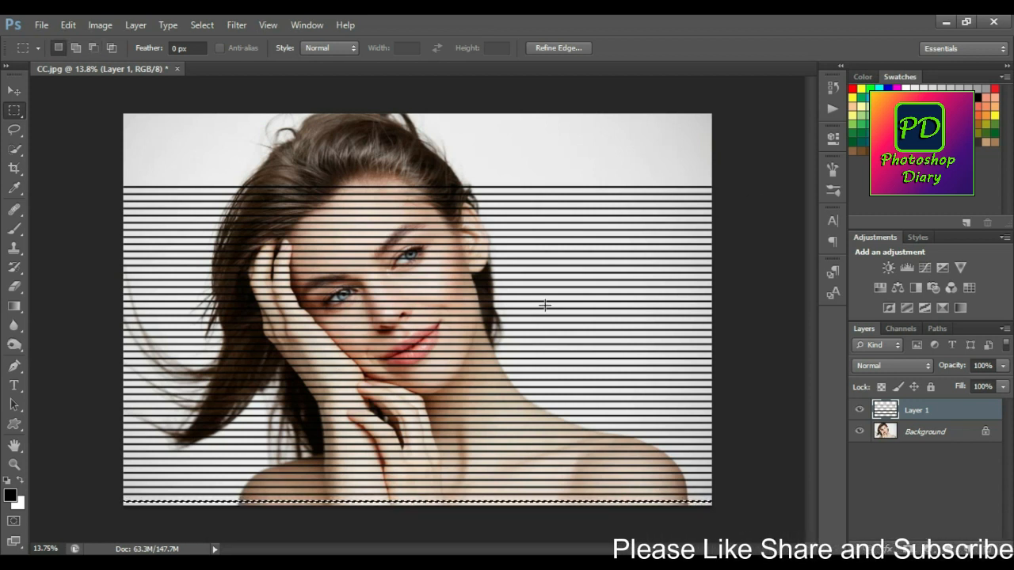
key(alt+BackSpace)
key(shift+Down)
key(shift+Down)
key(shift+Down)
key(shift+Down)
key(alt+BackSpace)
key(shift+Down)
key(shift+Down)
key(shift+Down)
key(shift+Down)
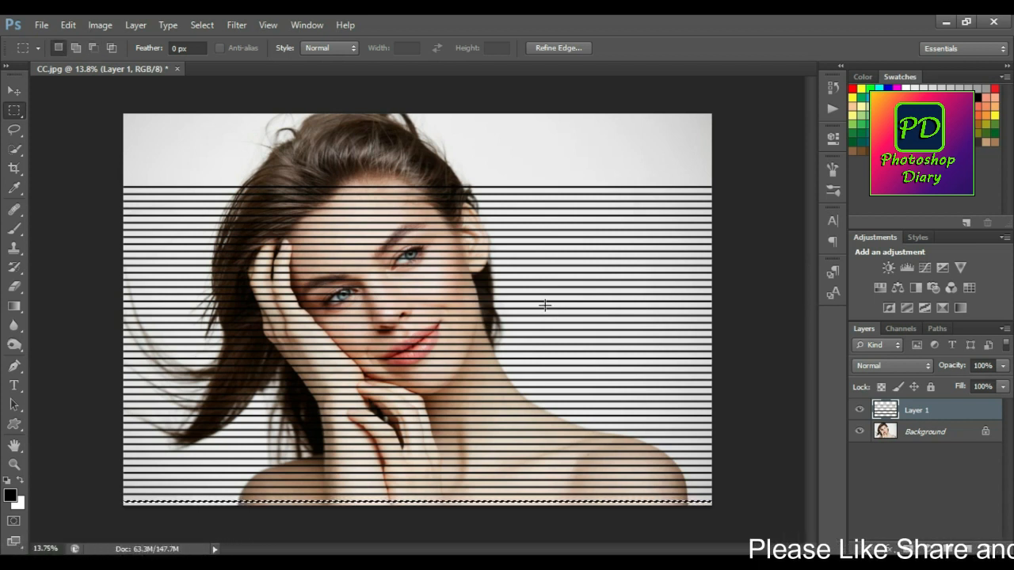
Move the Layer 1 lines up to start at the photo's top edge and align them with its sides.
click(14, 90)
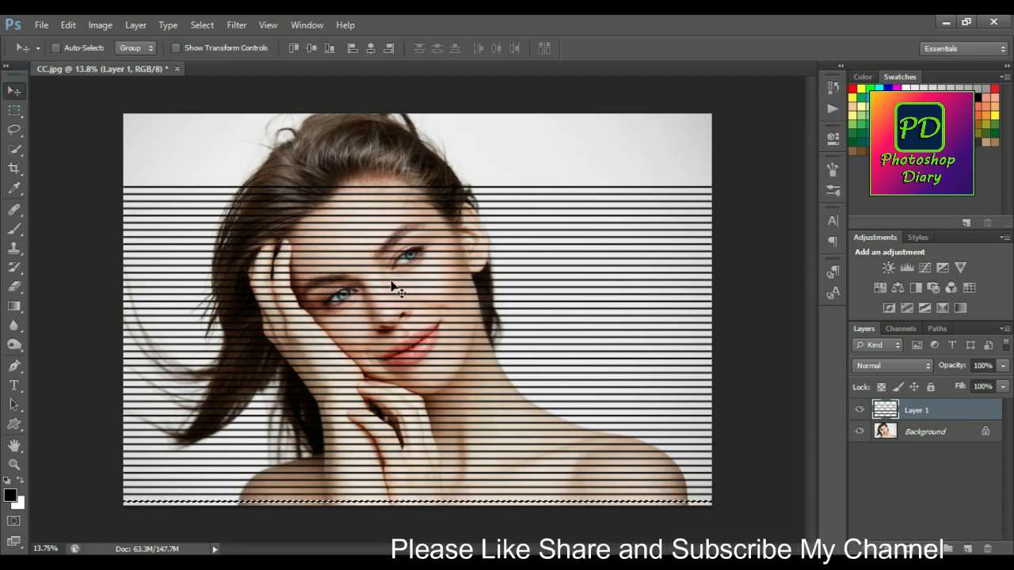
drag(378, 326, 371, 274)
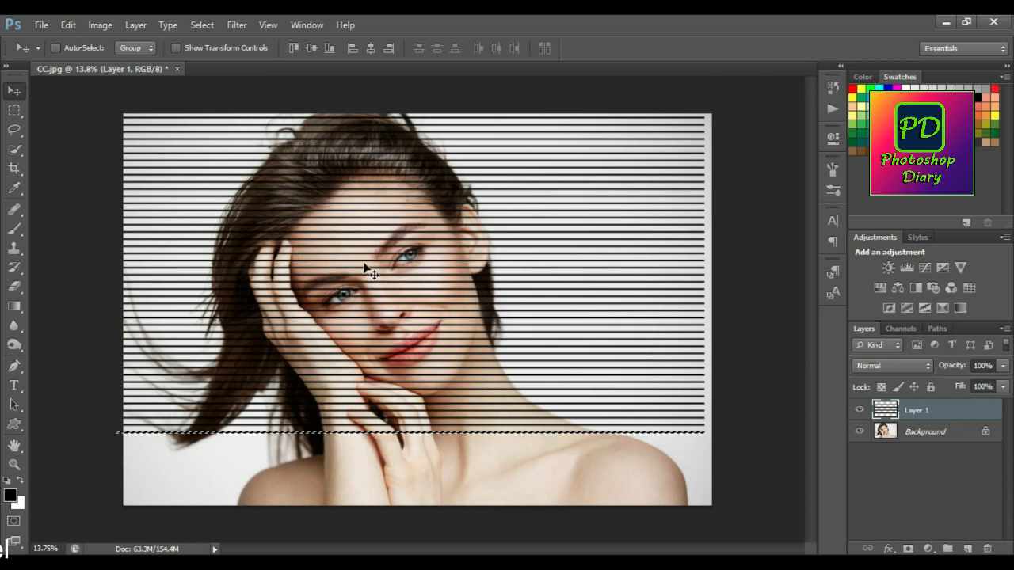
drag(375, 252, 381, 252)
click(381, 251)
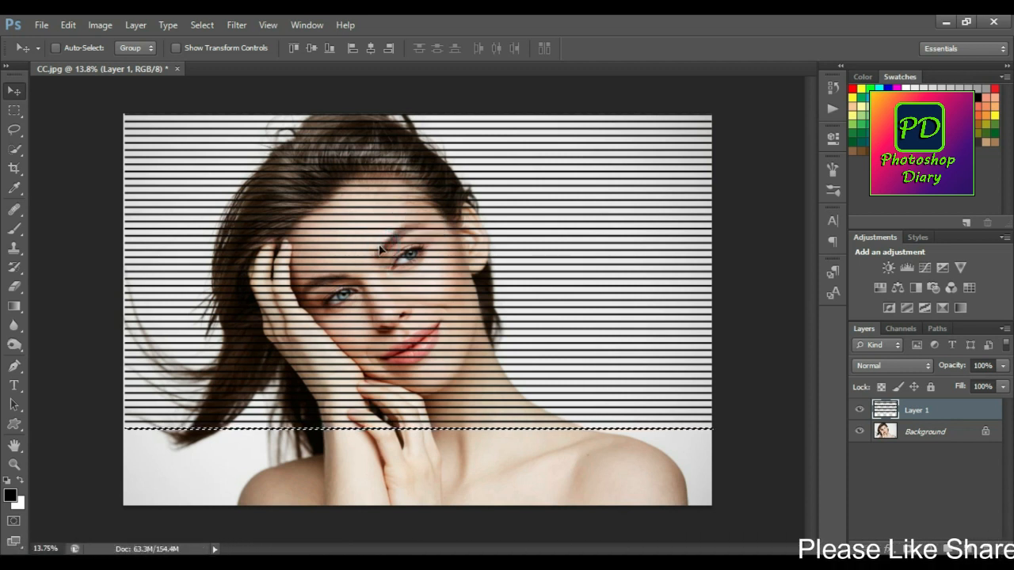
Try nudging the selected bottom line down to the next line position.
key(shift+Down)
key(shift+Down)
key(shift+Down)
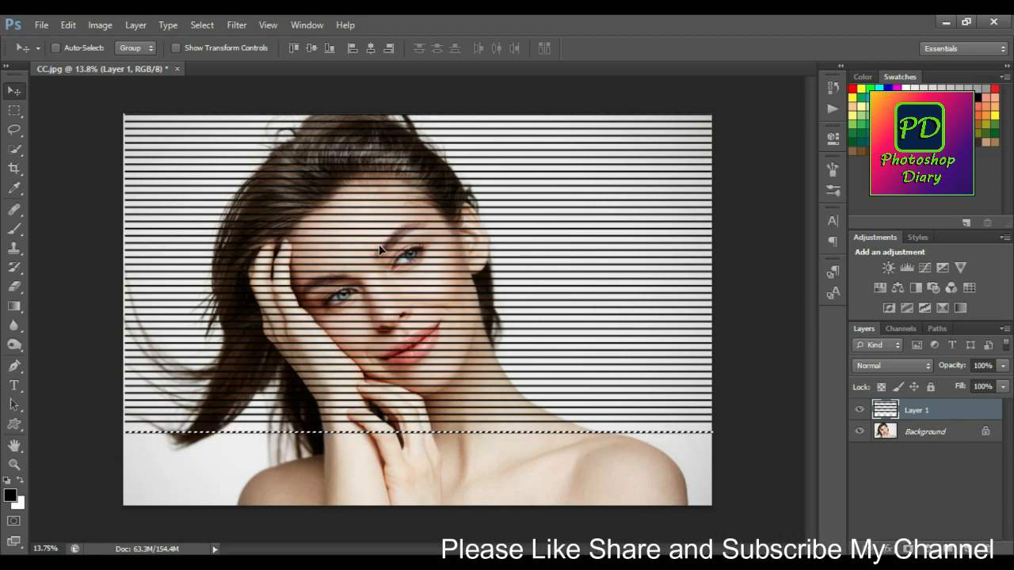
key(shift+Down)
key(shift+Down)
key(shift+Down)
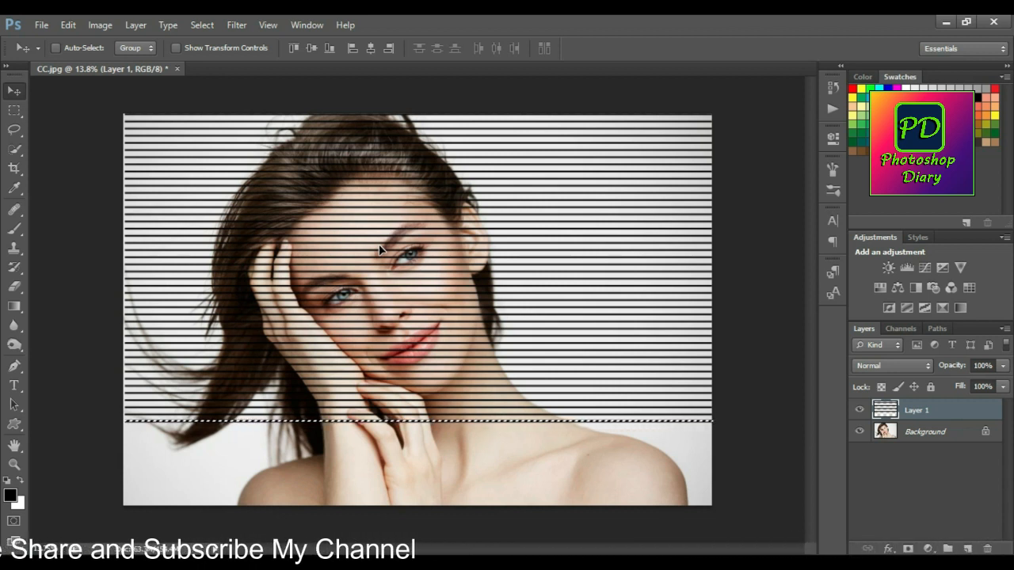
Position the strip selection one line spacing below the last line, fill it with black on Layer 1, and deselect.
click(15, 109)
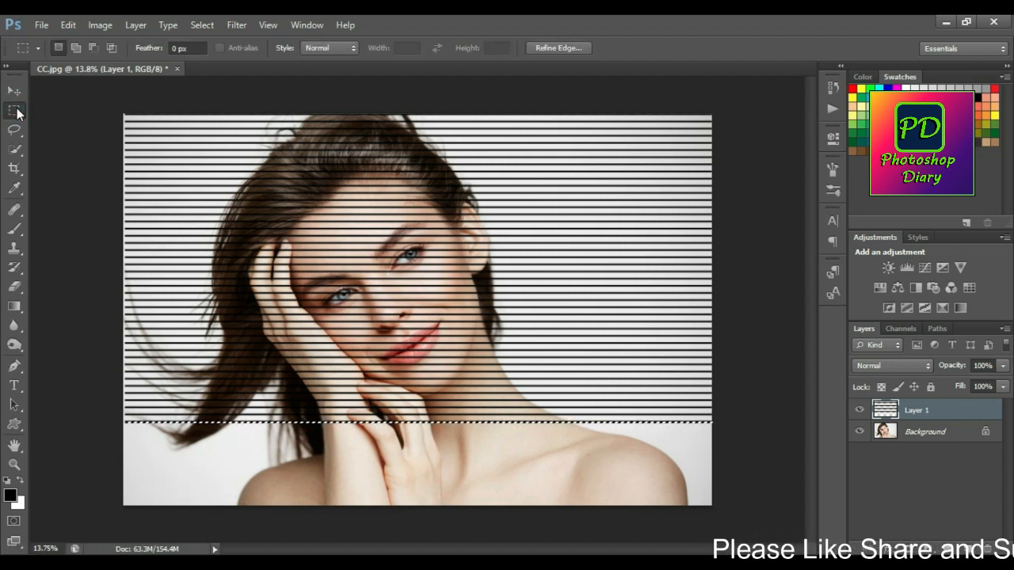
key(ctrl+d)
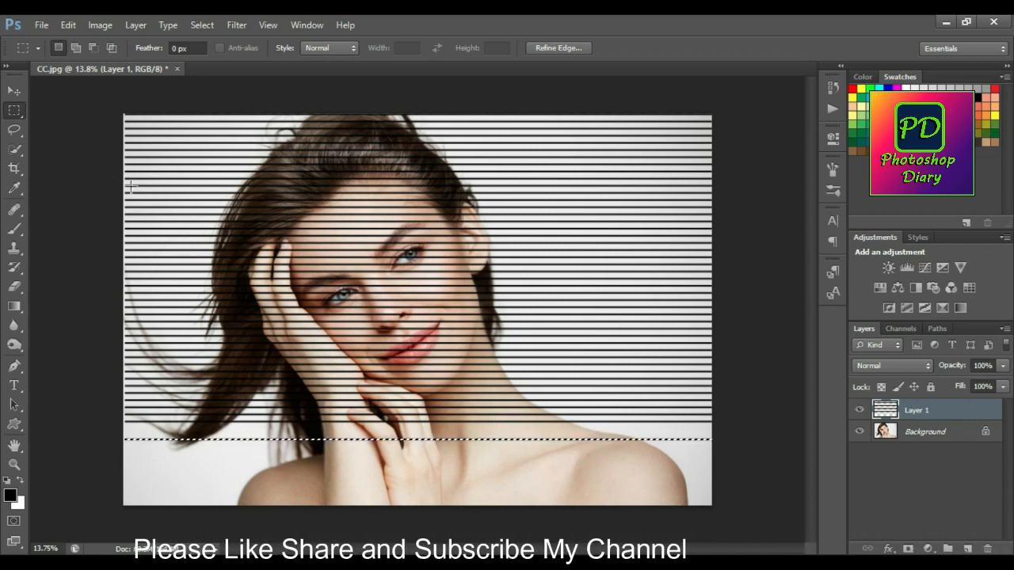
scroll(355, 451, up, 3)
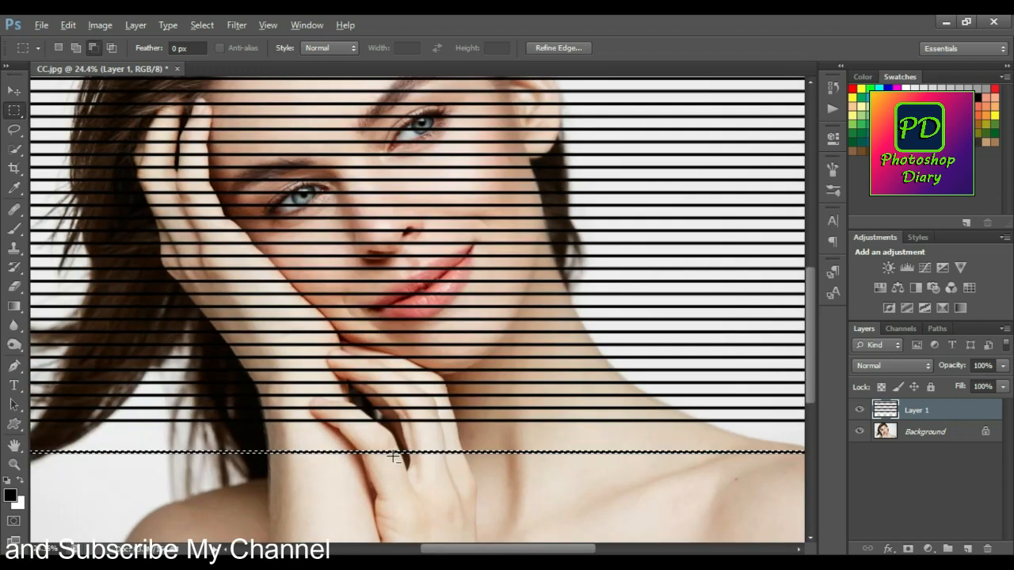
scroll(394, 456, up, 1)
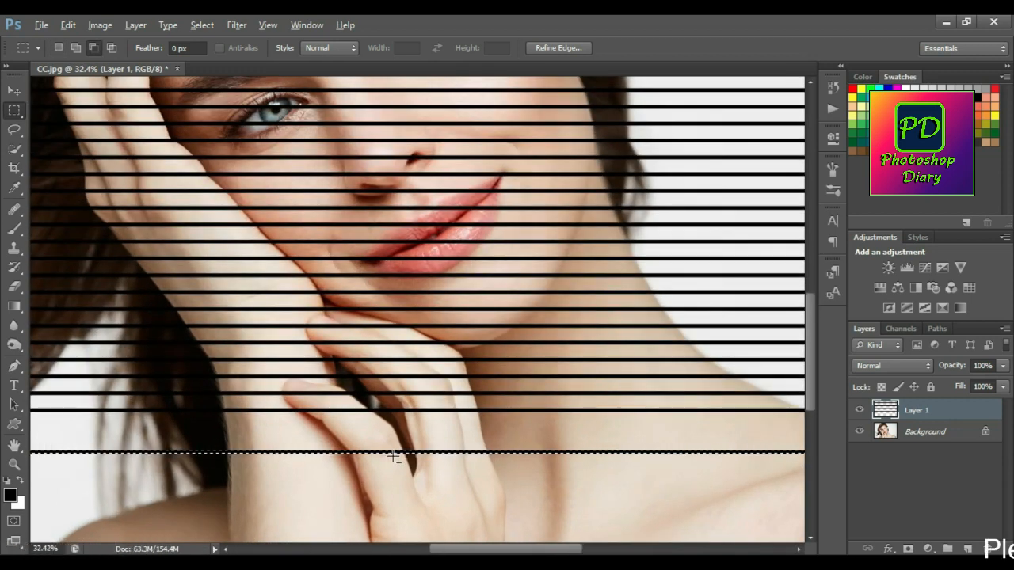
scroll(491, 397, down, 2)
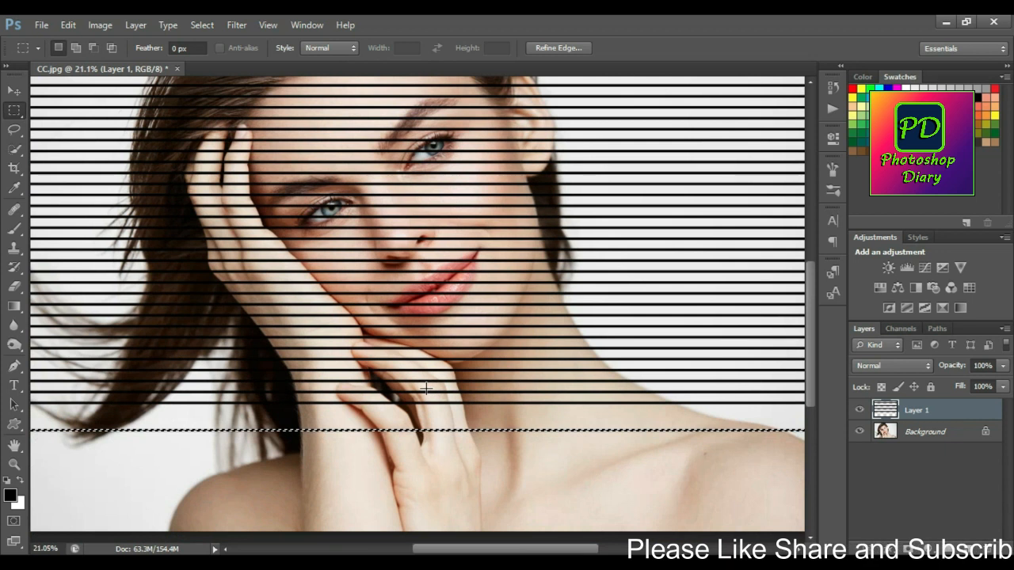
key(shift+Up)
key(shift+Up)
key(shift+Up)
key(shift+Up)
key(shift+Up)
key(shift+Up)
key(shift+Up)
key(shift+Up)
key(shift+Up)
key(shift+Up)
key(shift+Up)
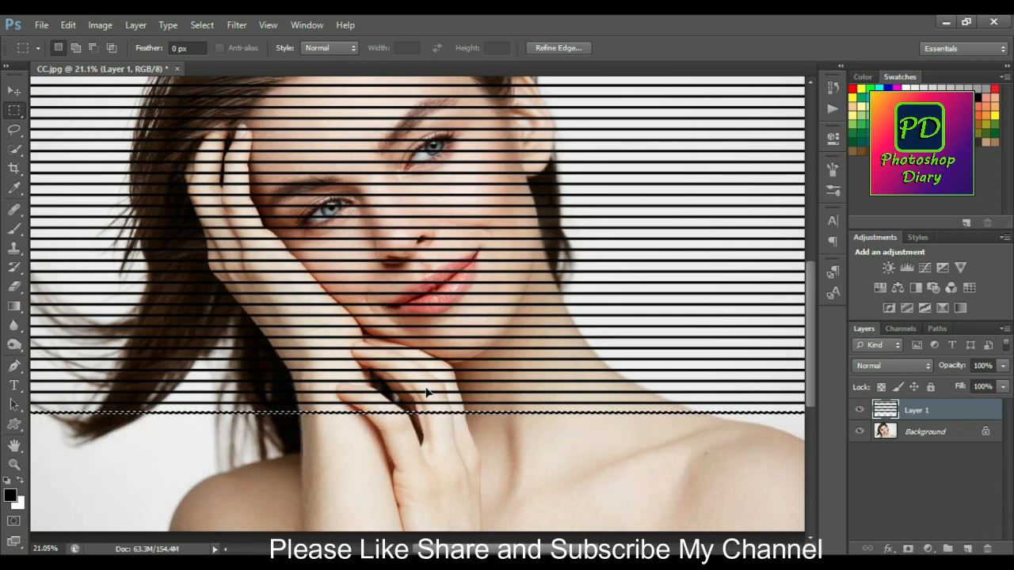
key(alt+BackSpace)
key(ctrl+d)
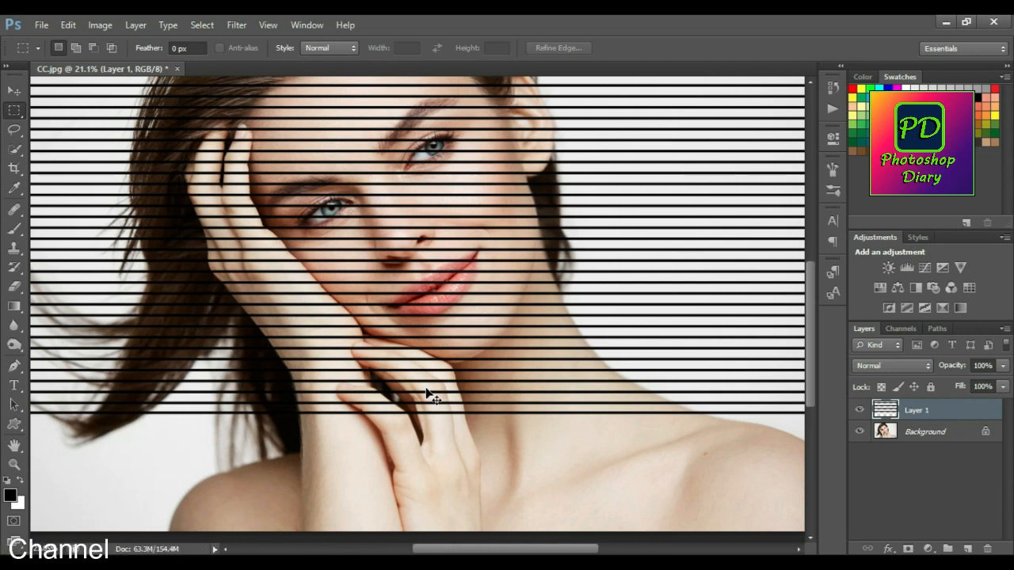
Try extending the pattern over the shoulders by moving a copy of the lines downward, and undo the attempt.
scroll(428, 394, down, 1)
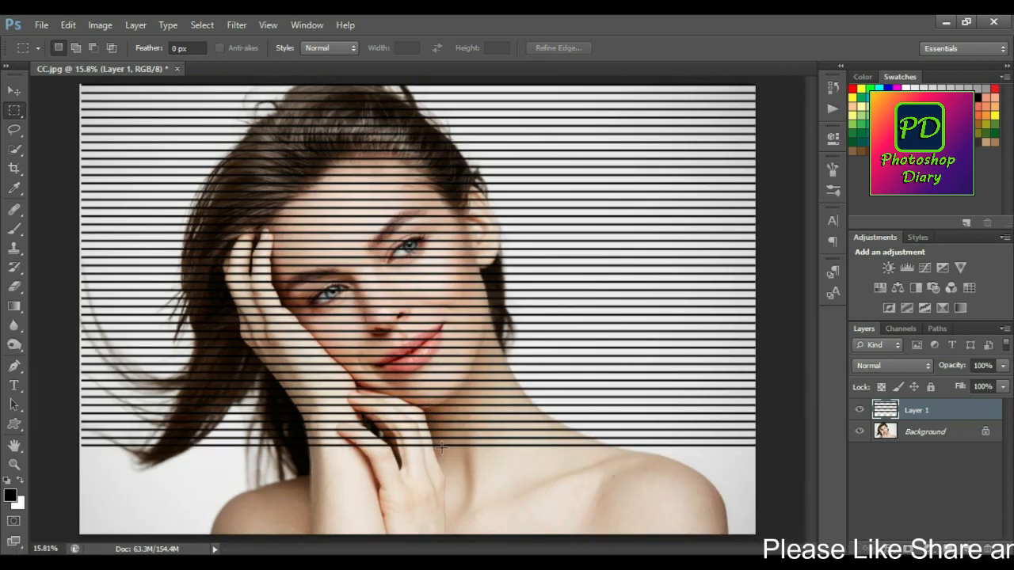
drag(80, 448, 419, 473)
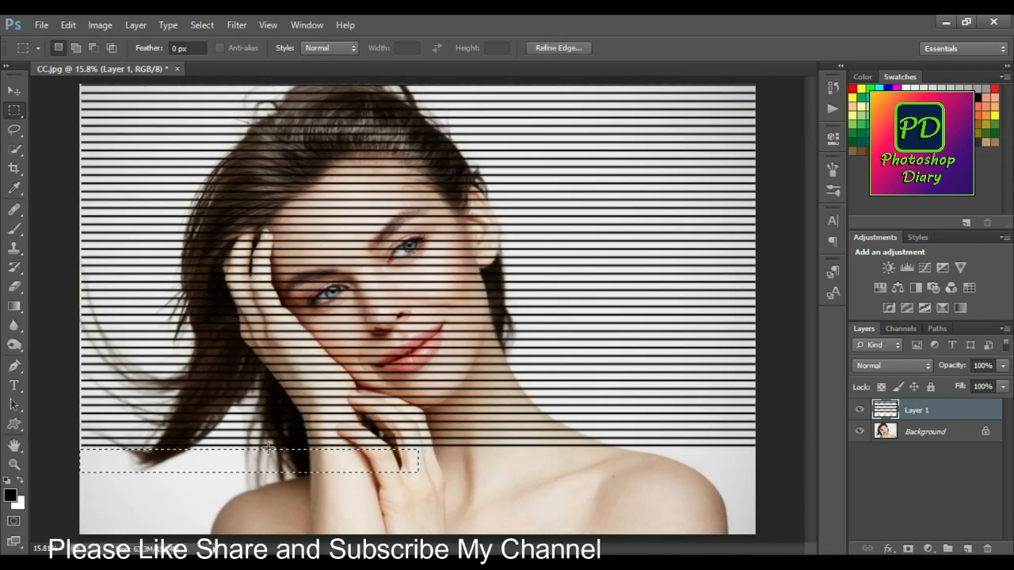
key(ctrl+d)
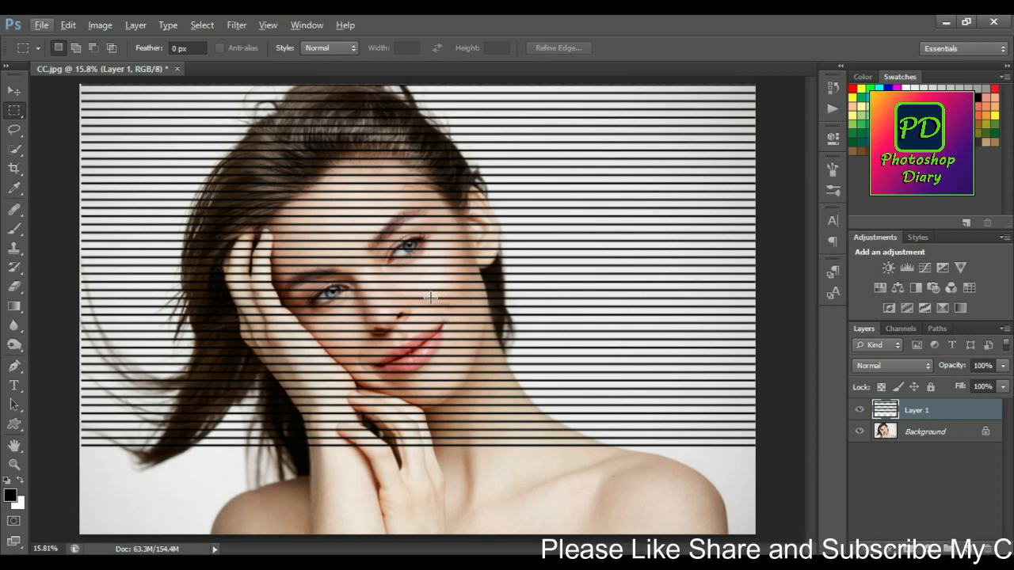
key(v)
key(alt+v)
click(508, 37)
drag(448, 288, 445, 526)
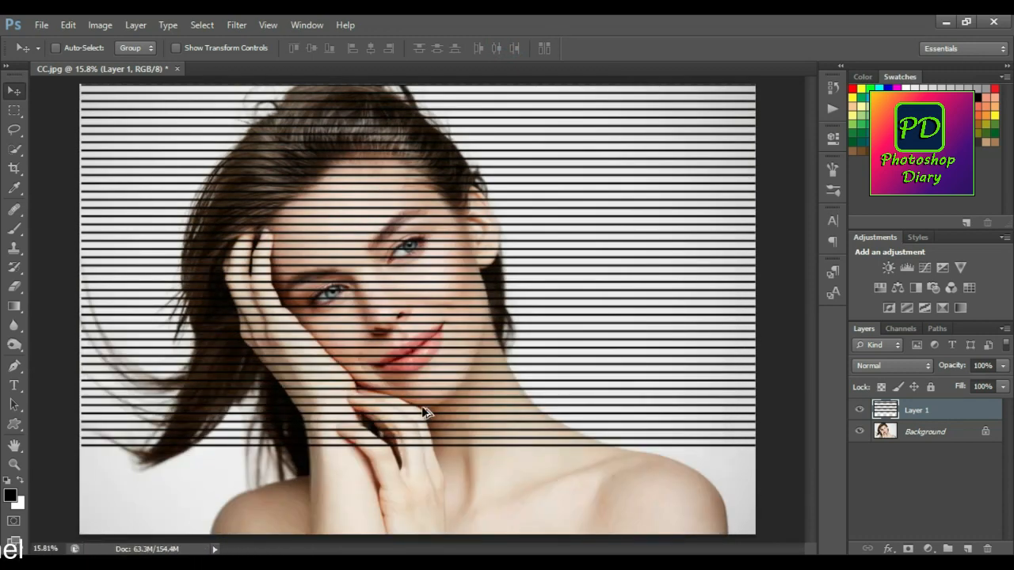
drag(439, 355, 444, 372)
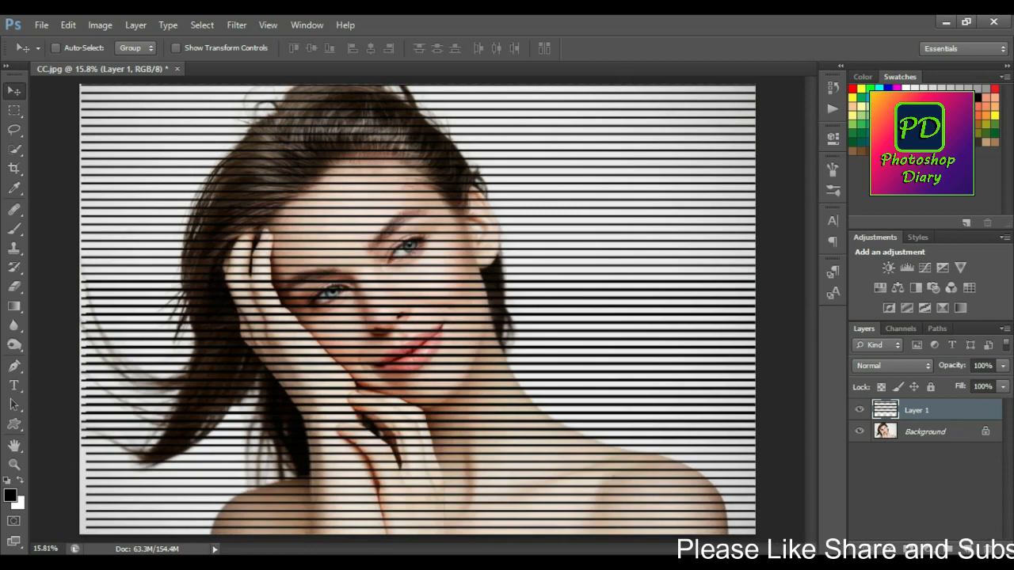
key(ctrl+z)
Duplicate Layer 1 and move the copy down to cover the uncovered lower part of the portrait with lines.
scroll(487, 369, down, 3)
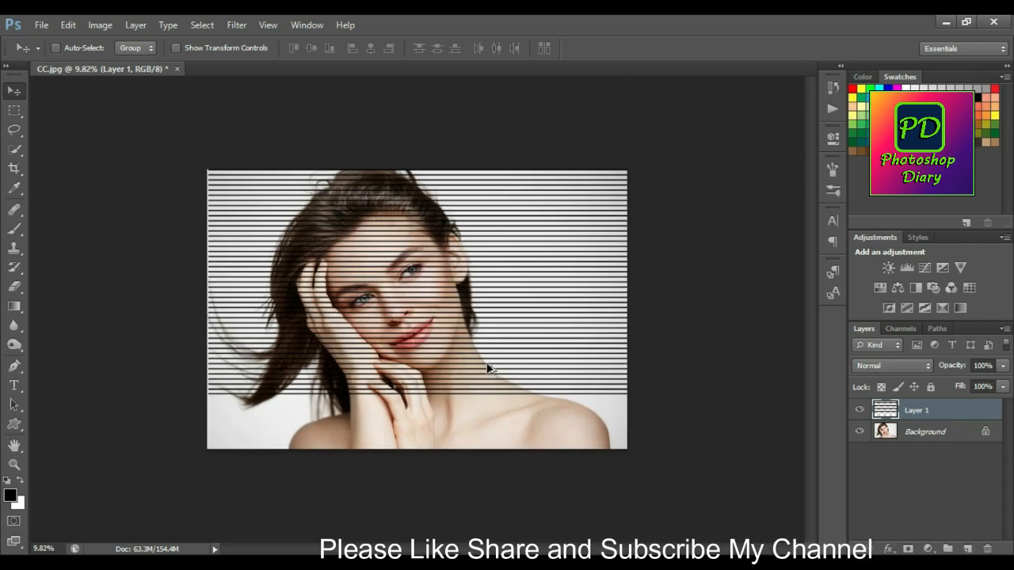
drag(457, 289, 430, 454)
key(ctrl+j)
scroll(446, 398, up, 9)
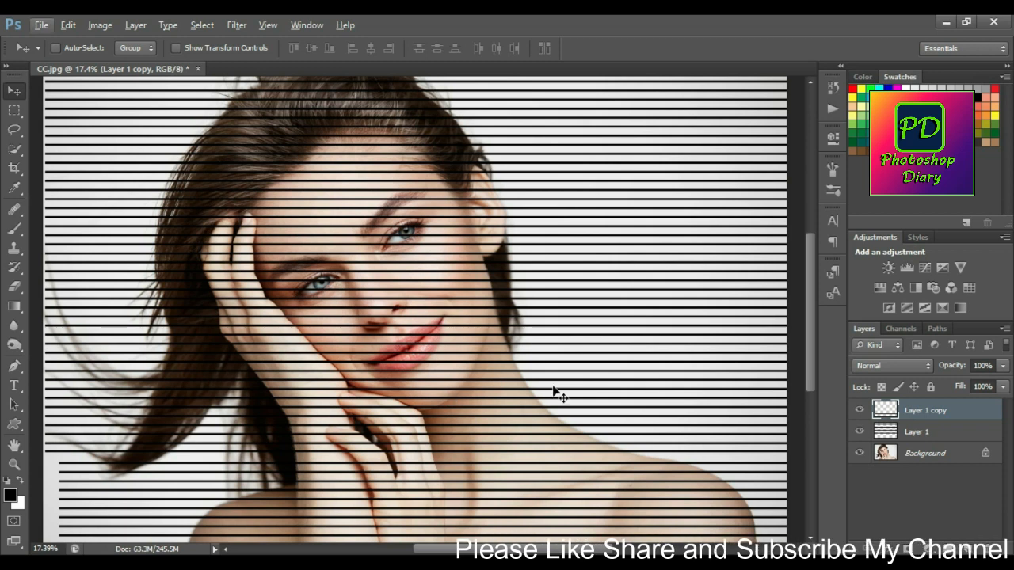
Nudge the Layer 1 copy up and down until its lines continue the even spacing of the lines above.
key(shift+Up)
key(shift+Up)
key(shift+Up)
key(shift+Up)
key(shift+Up)
key(shift+Up)
key(shift+Up)
key(shift+Up)
key(shift+Up)
key(shift+Up)
key(shift+Up)
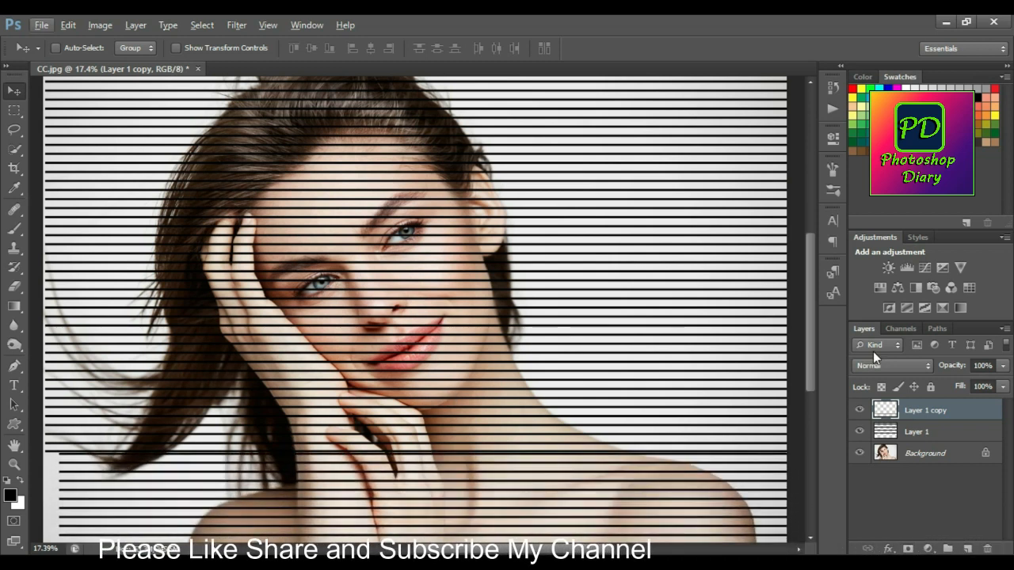
key(Down)
key(Down)
key(Down)
key(Escape)
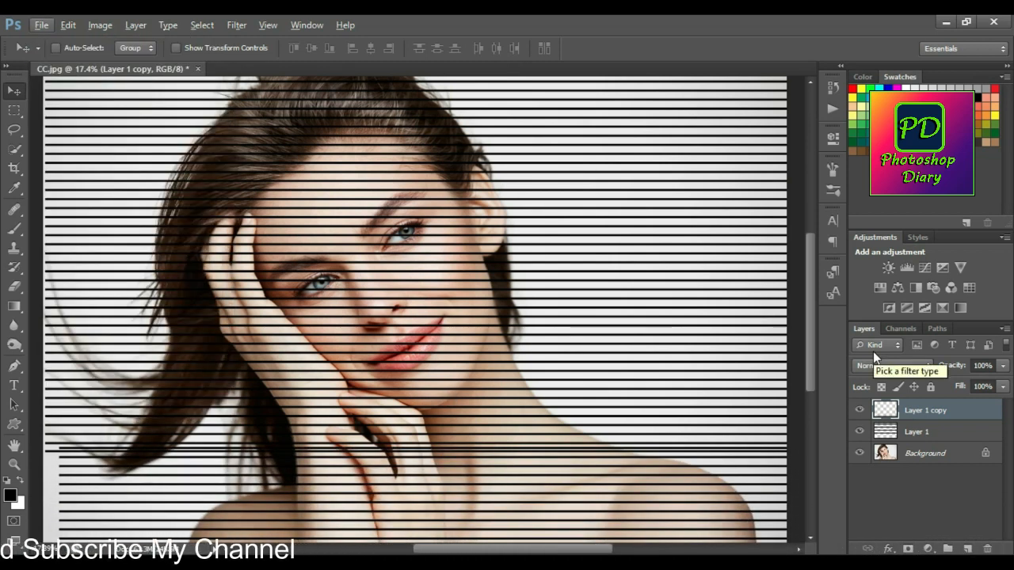
key(Down)
key(Escape)
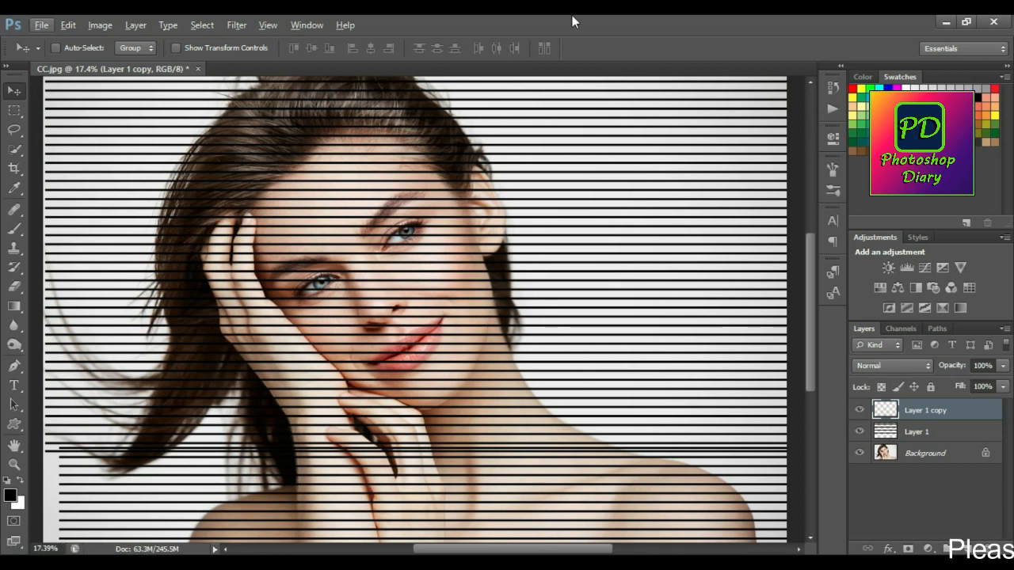
key(shift+Down)
key(shift+Down)
key(shift+Down)
key(shift+Down)
key(shift+Down)
key(shift+Down)
key(shift+Down)
key(shift+Down)
key(shift+Down)
key(m)
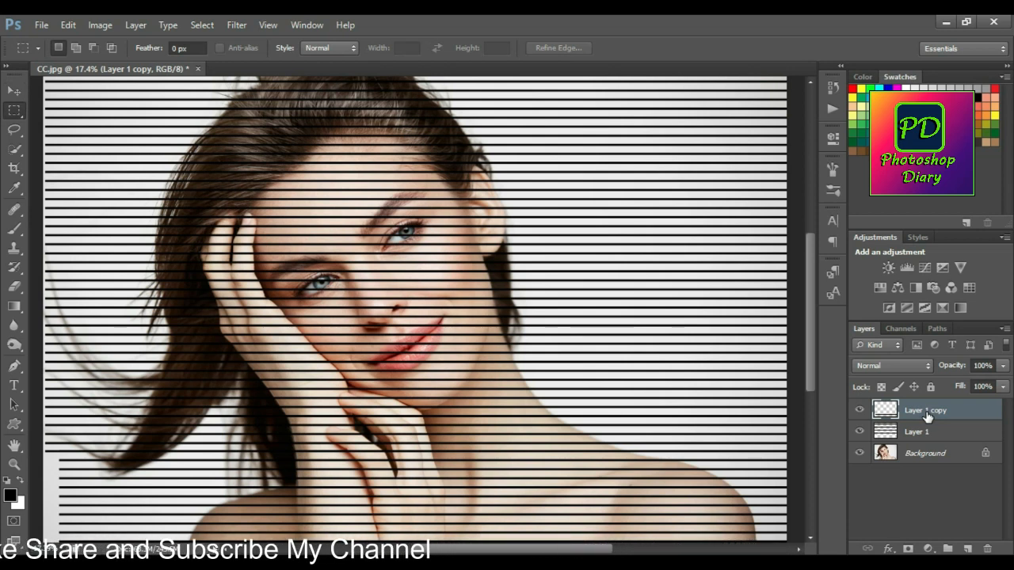
Shift the Layer 1 copy sideways until its lines reach the photo's left edge.
key(ctrl+0)
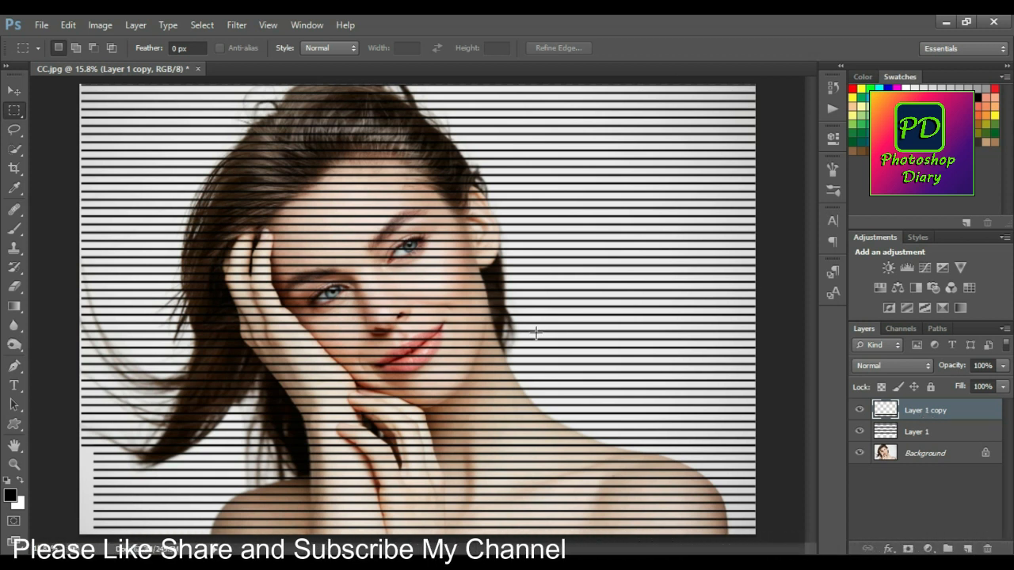
key(v)
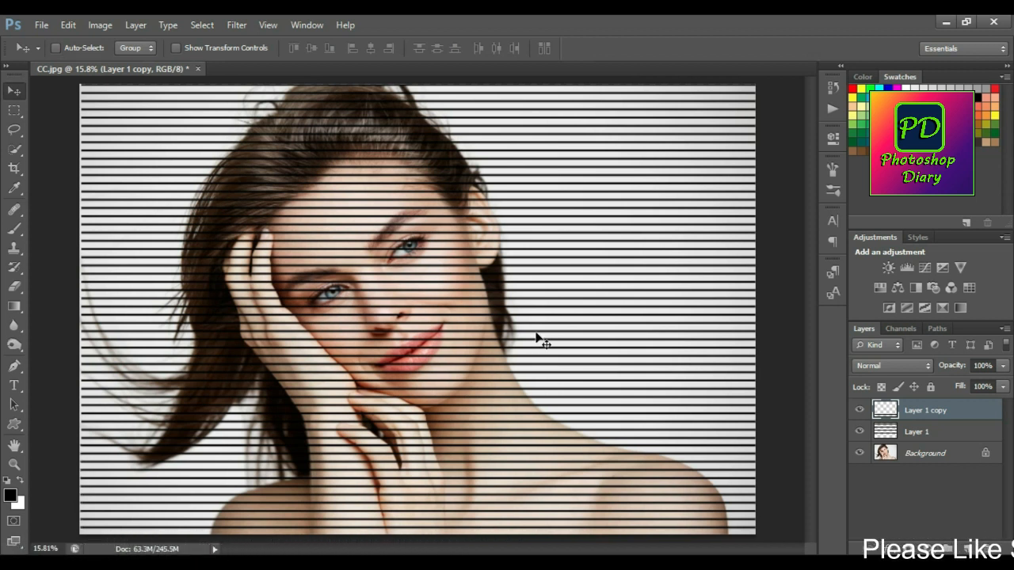
right_click(552, 293)
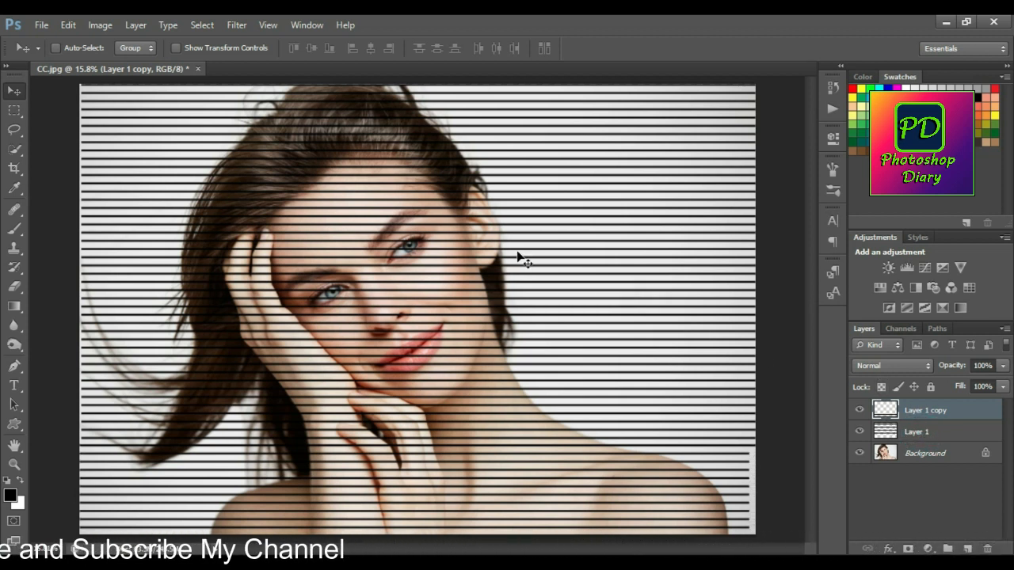
Select Layer 1 together with Layer 1 copy and merge them into a single layer.
shift+click(927, 431)
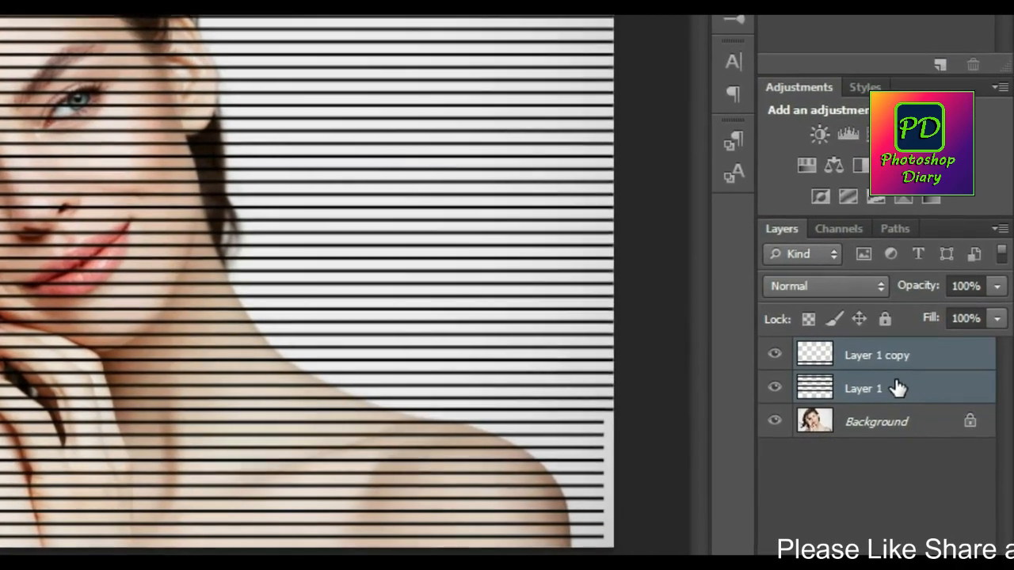
key(ctrl+e)
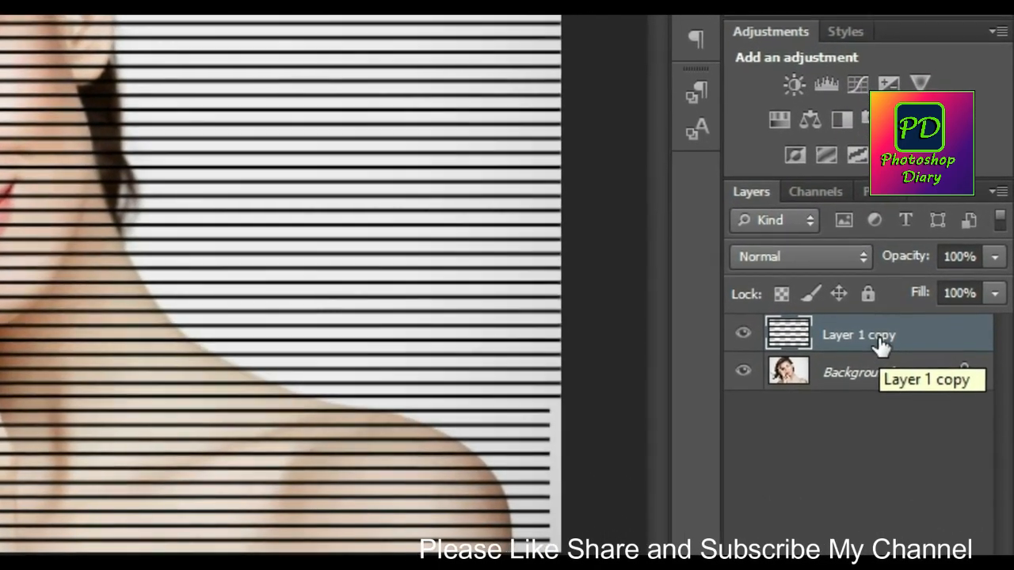
Free-transform the line layer, rotating it to about -29.1° and scaling it to about 139.67% so diagonal lines cover the whole portrait.
click(894, 357)
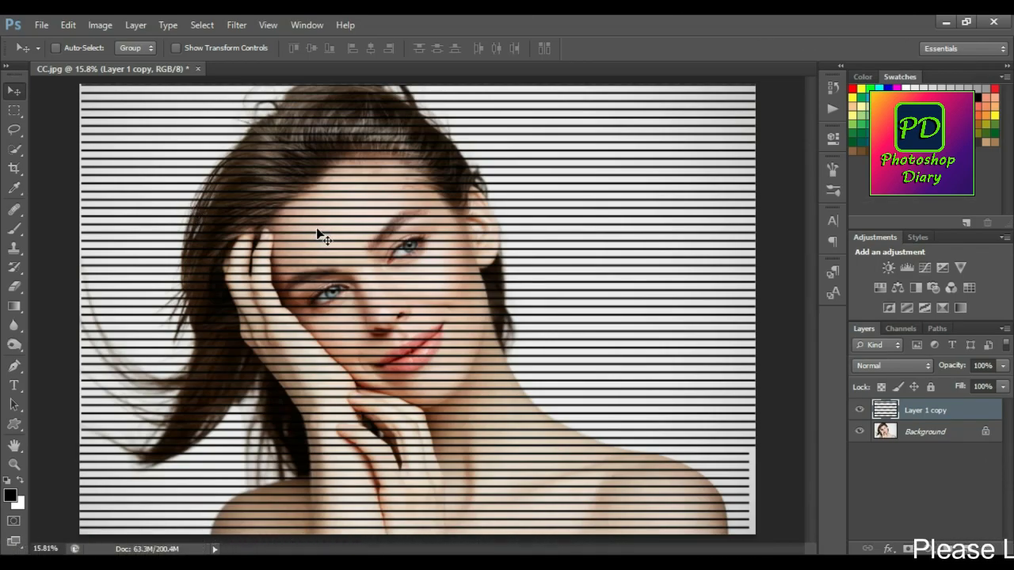
key(ctrl+t)
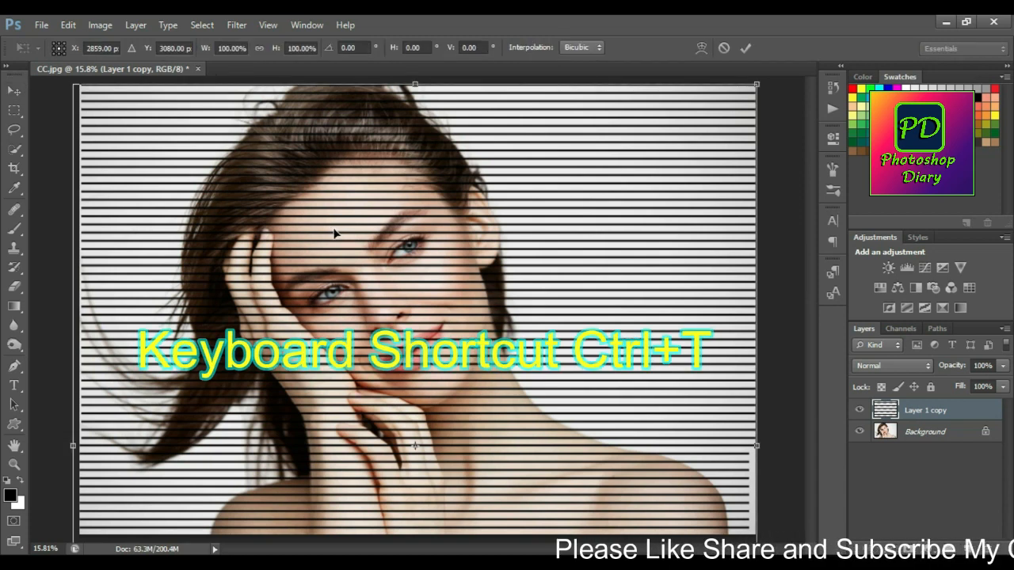
key(ctrl+0)
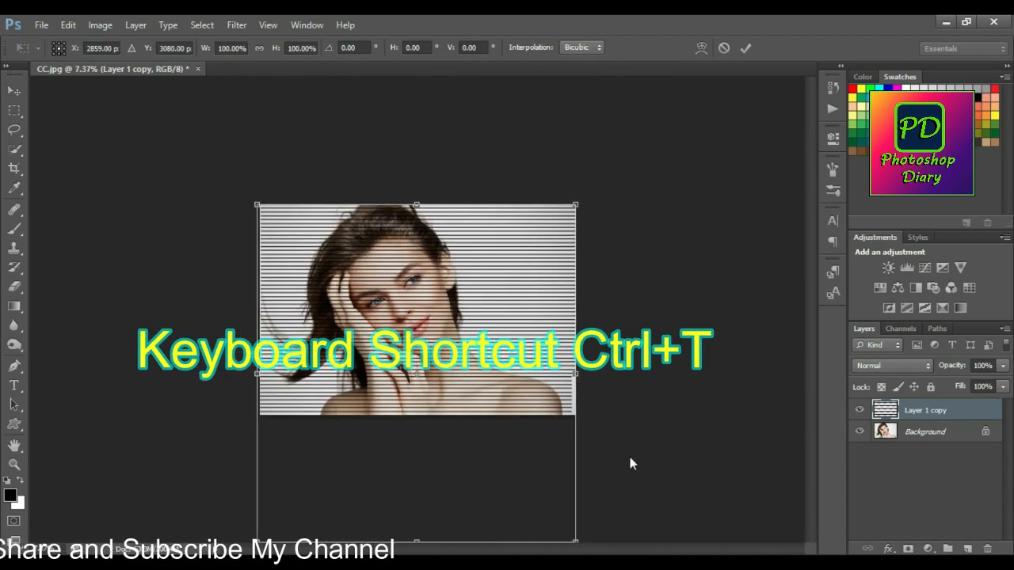
drag(646, 474, 688, 344)
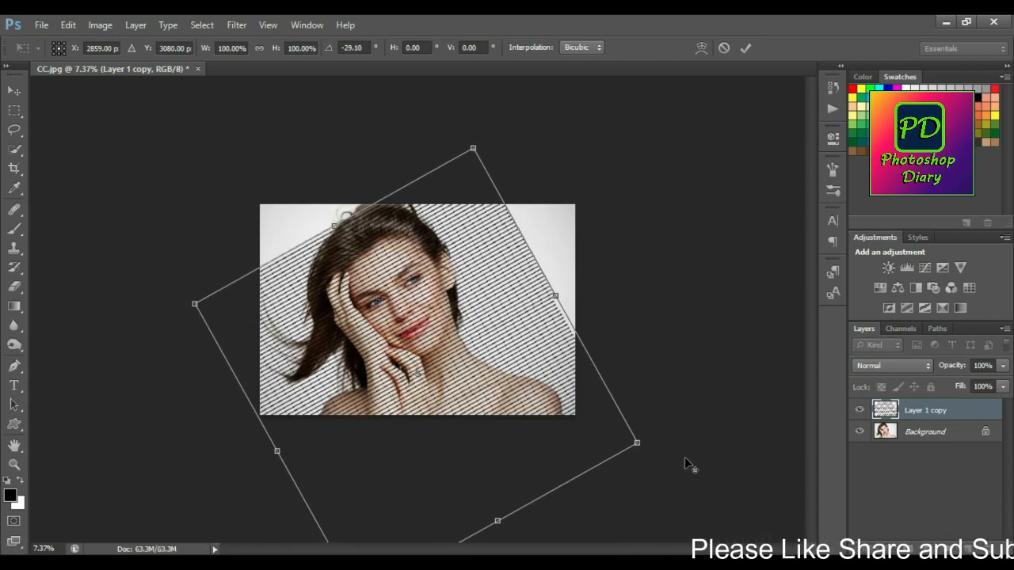
drag(640, 444, 724, 470)
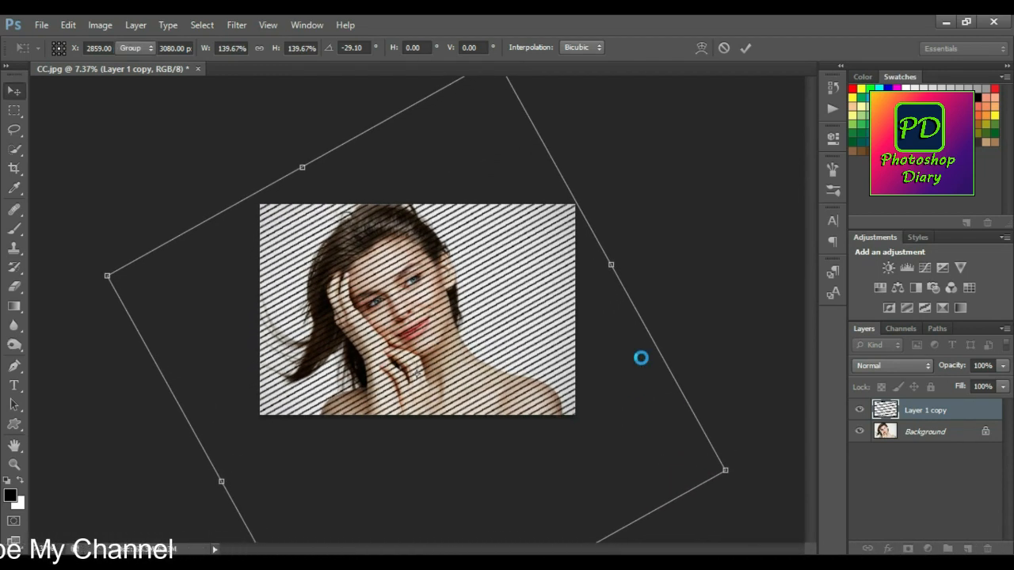
scroll(515, 338, up, 4)
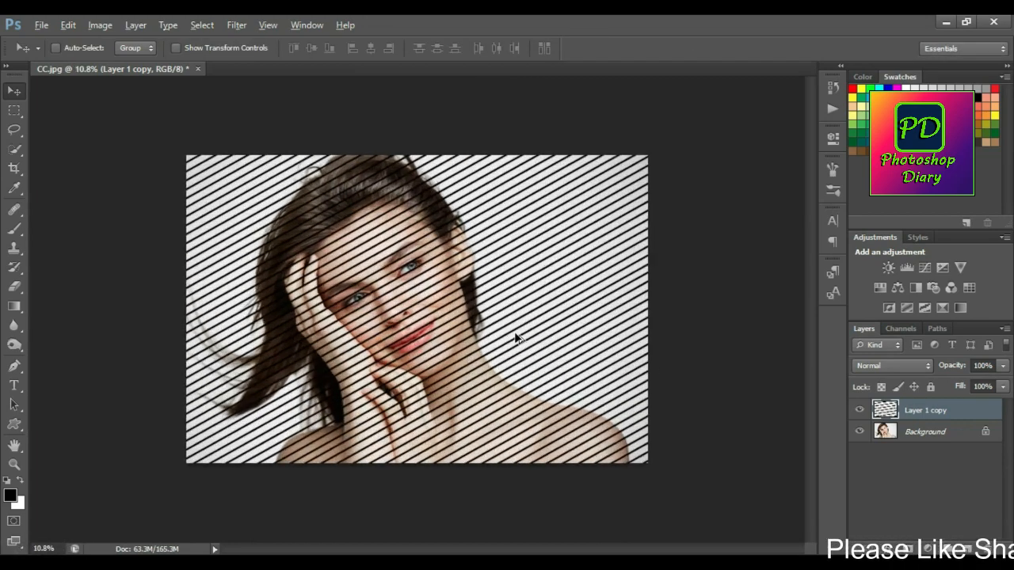
scroll(514, 338, down, 1)
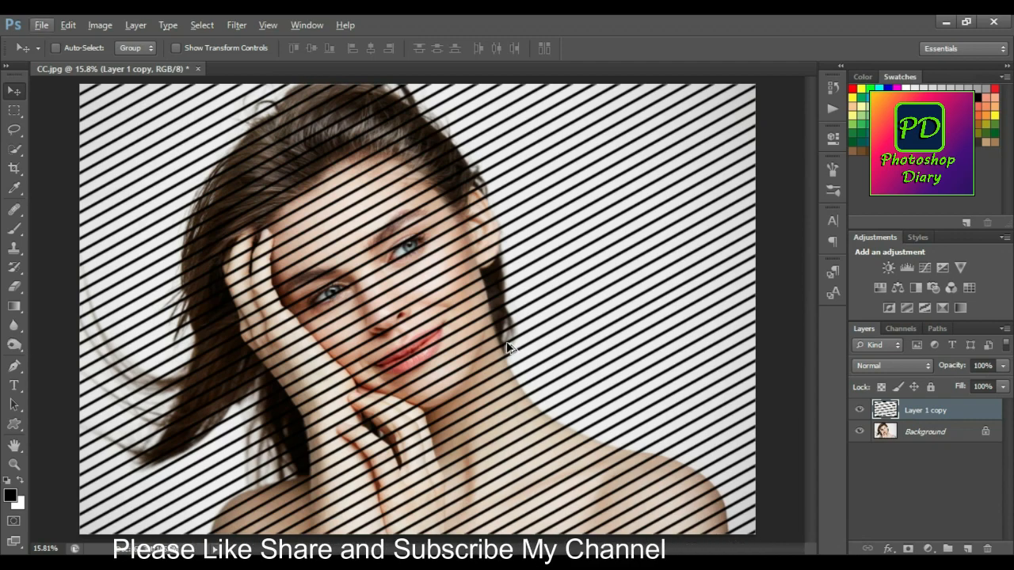
click(237, 25)
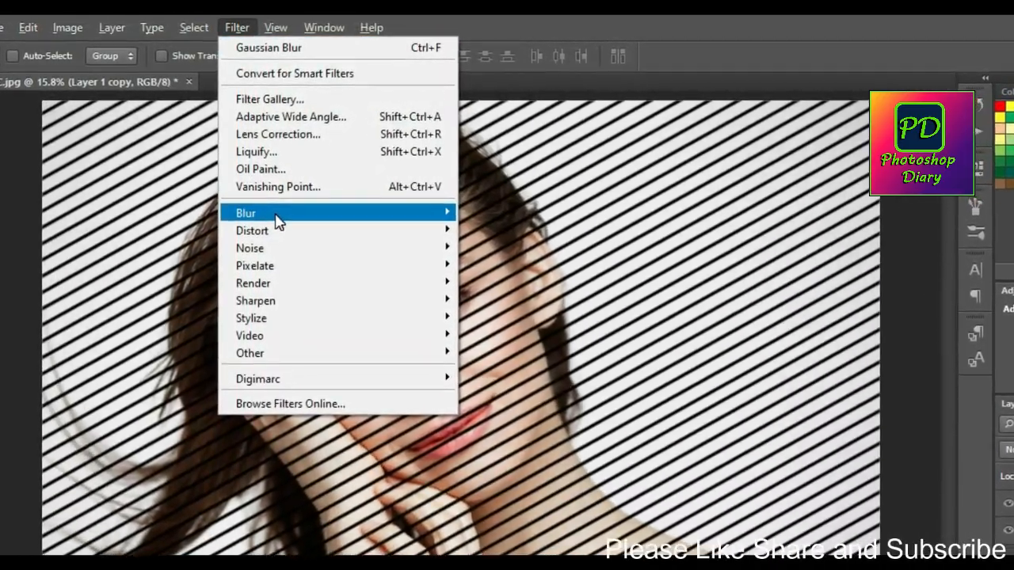
mouse_move(274, 208)
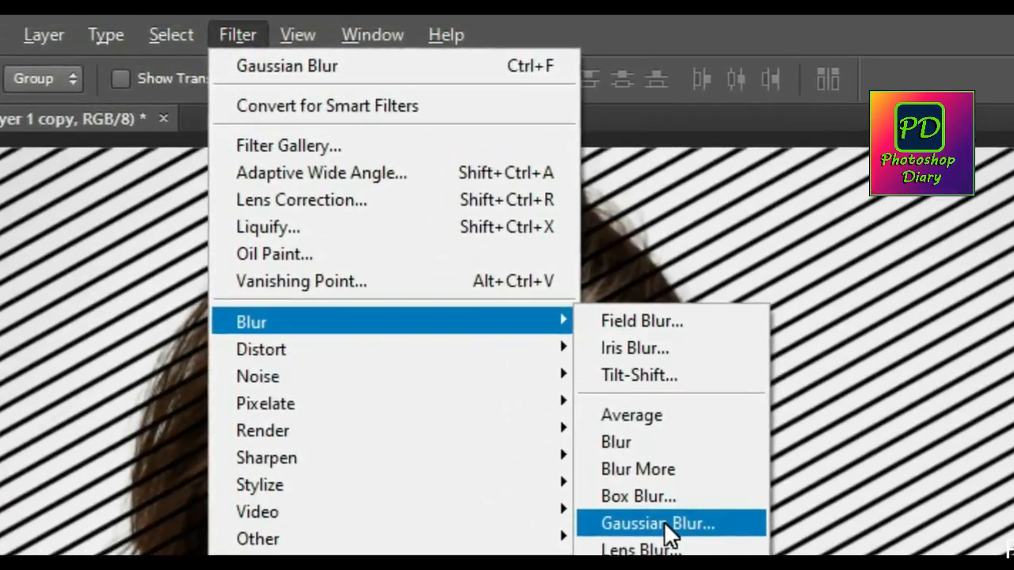
click(616, 466)
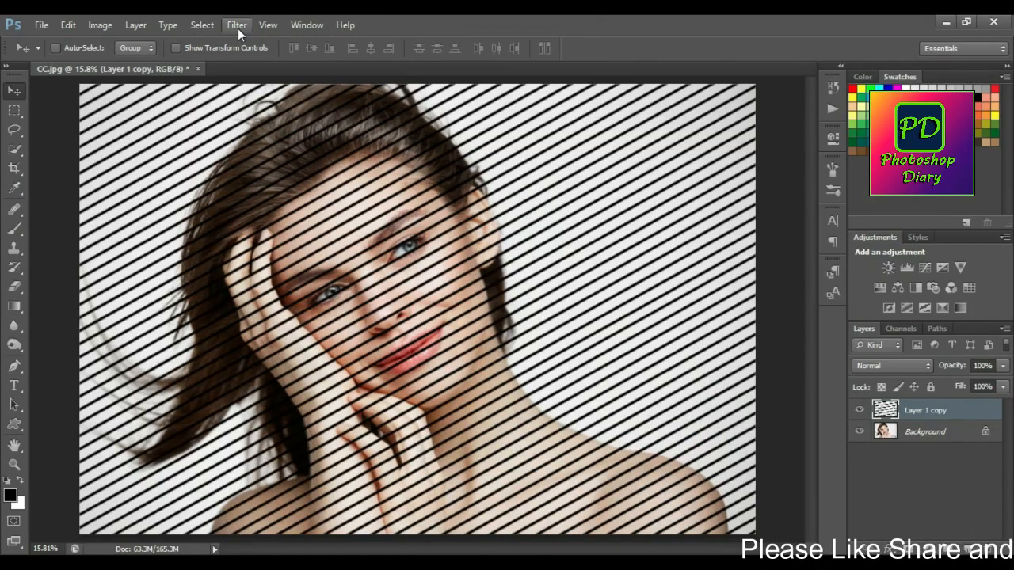
Apply a Gaussian Blur with a 20-pixel radius to the diagonal lines on Layer 1 copy.
click(238, 36)
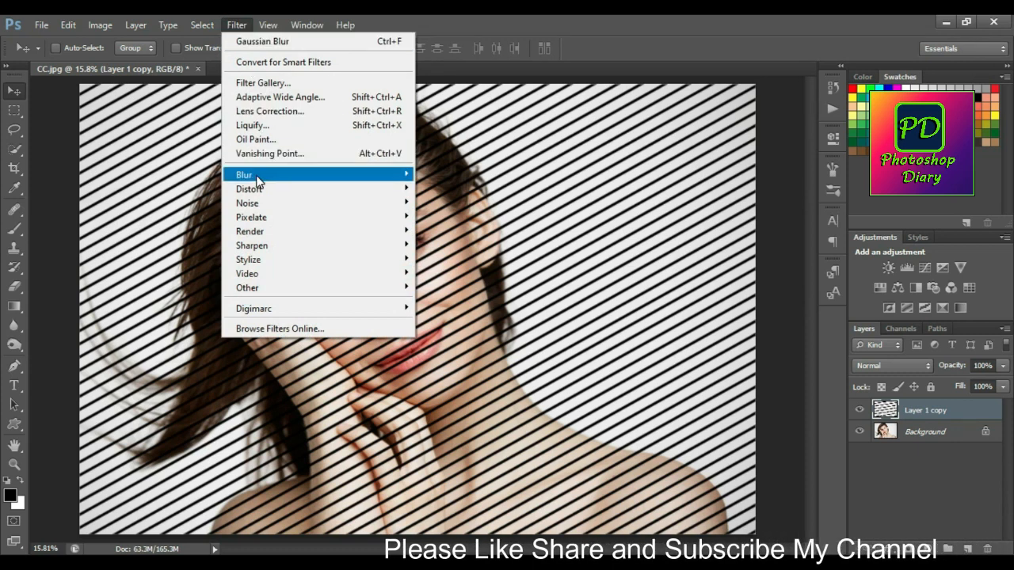
mouse_move(259, 179)
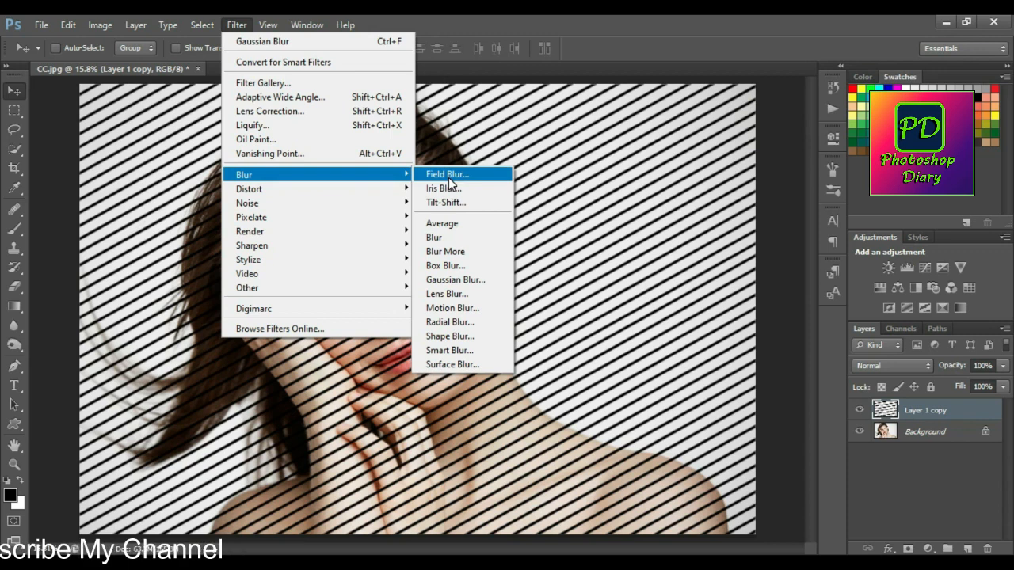
click(460, 280)
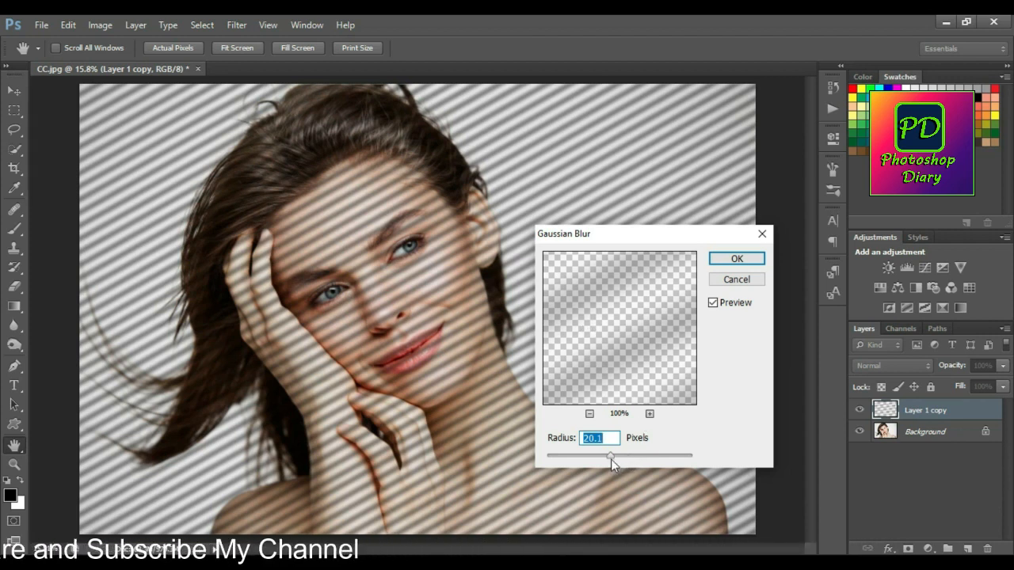
drag(588, 456, 619, 448)
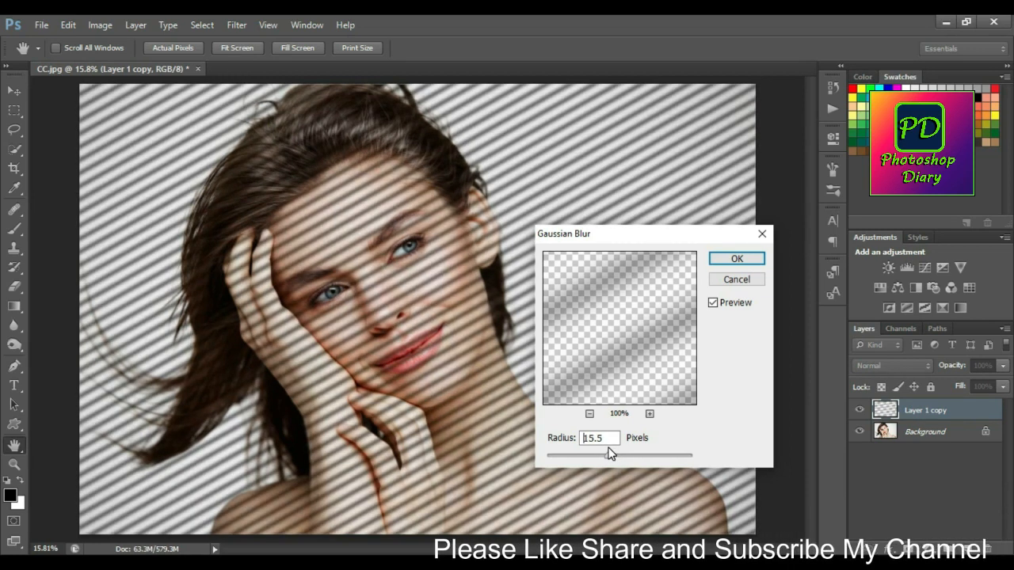
click(608, 449)
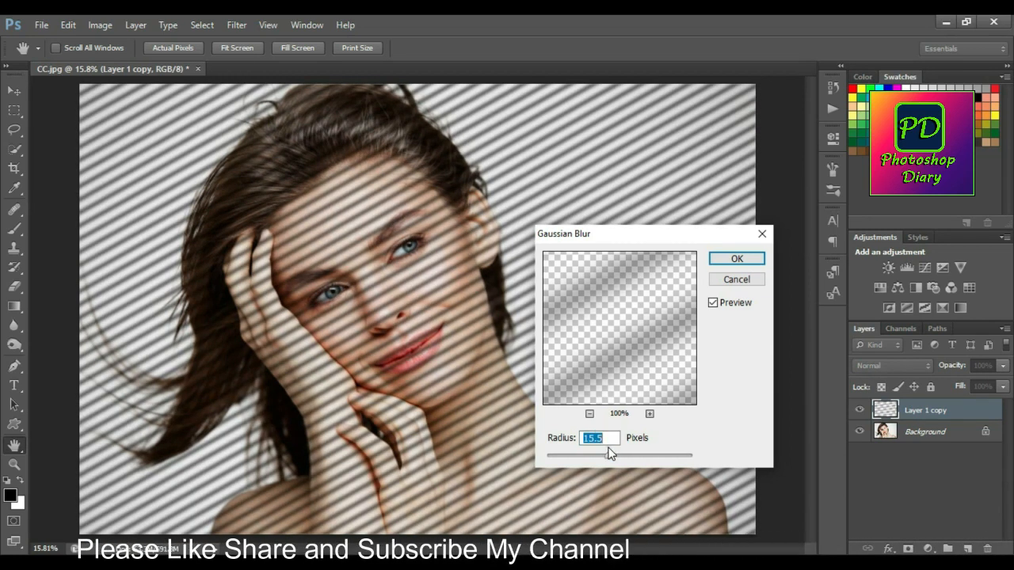
drag(609, 457, 611, 456)
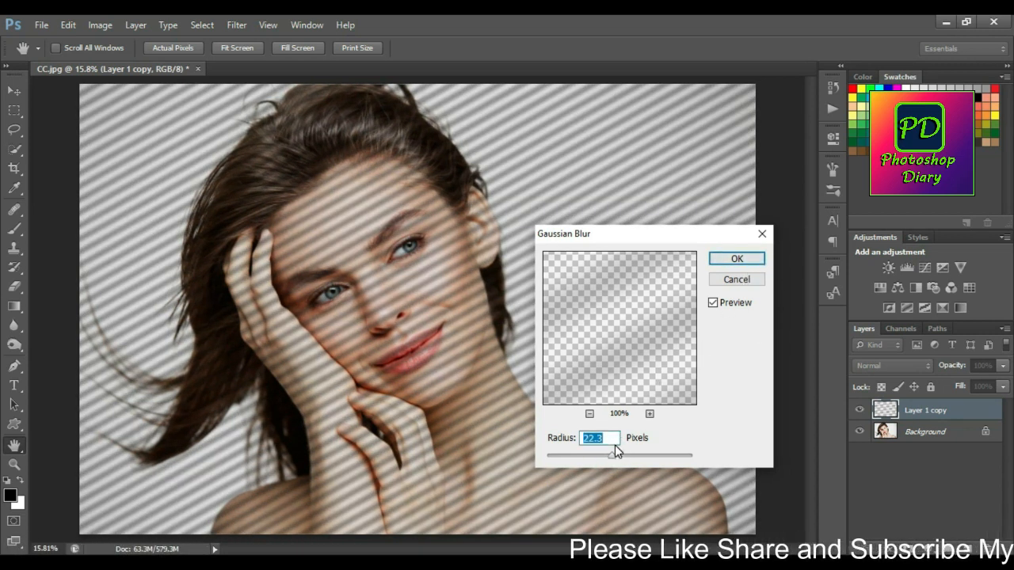
text(20)
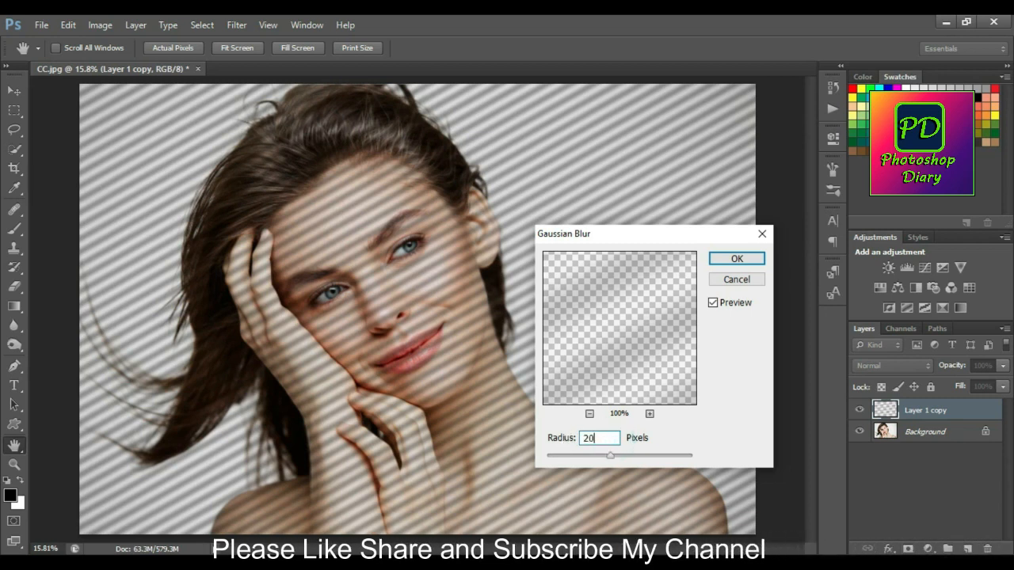
click(737, 259)
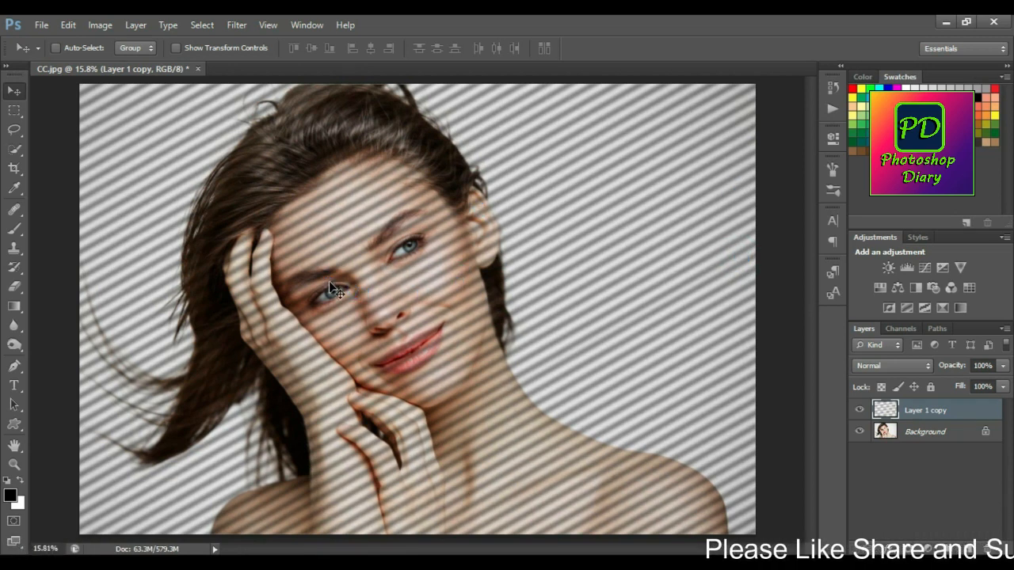
Lower the opacity of Layer 1 copy to 54% in its blending options.
right_click(939, 411)
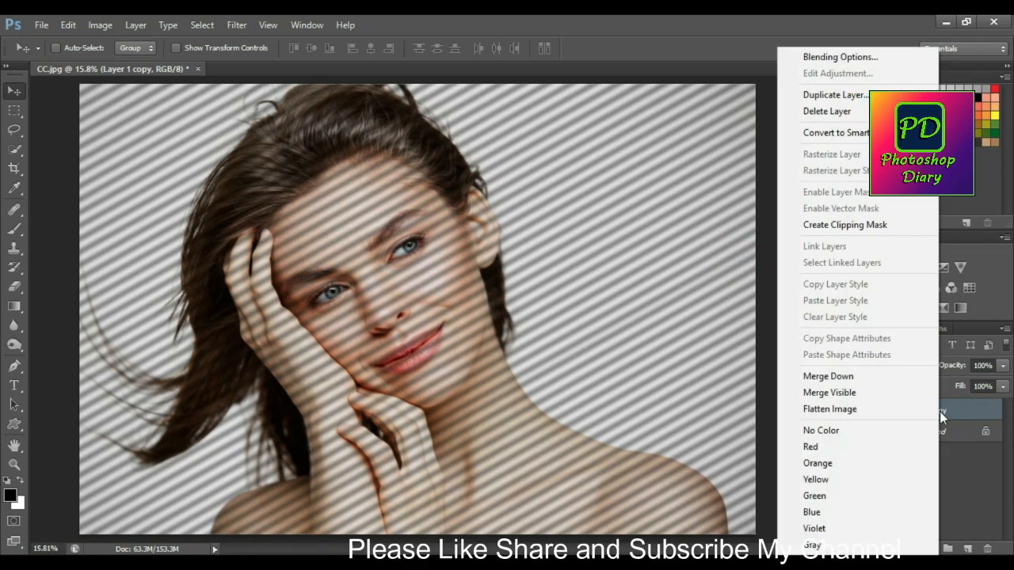
click(844, 61)
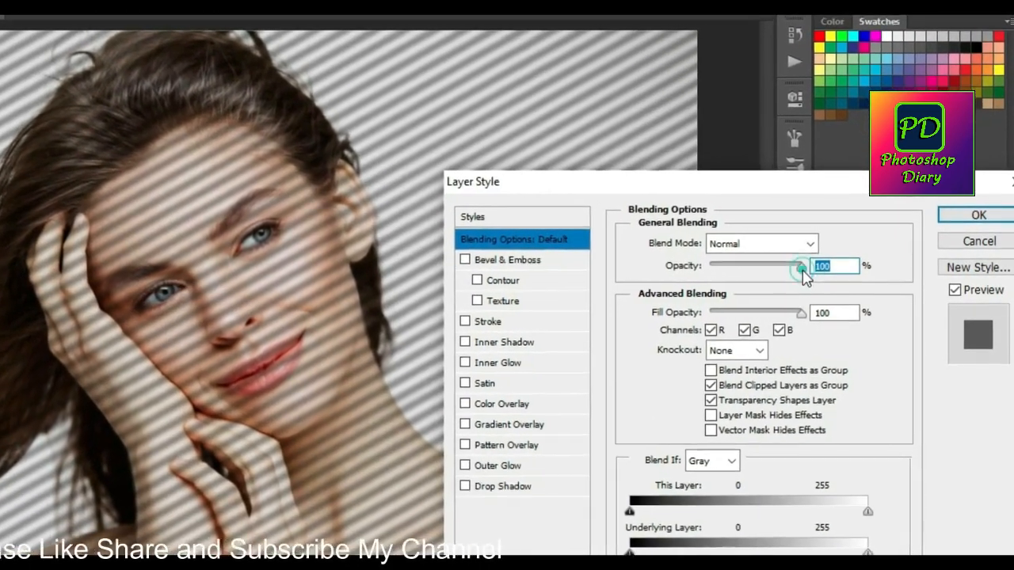
drag(809, 270, 696, 260)
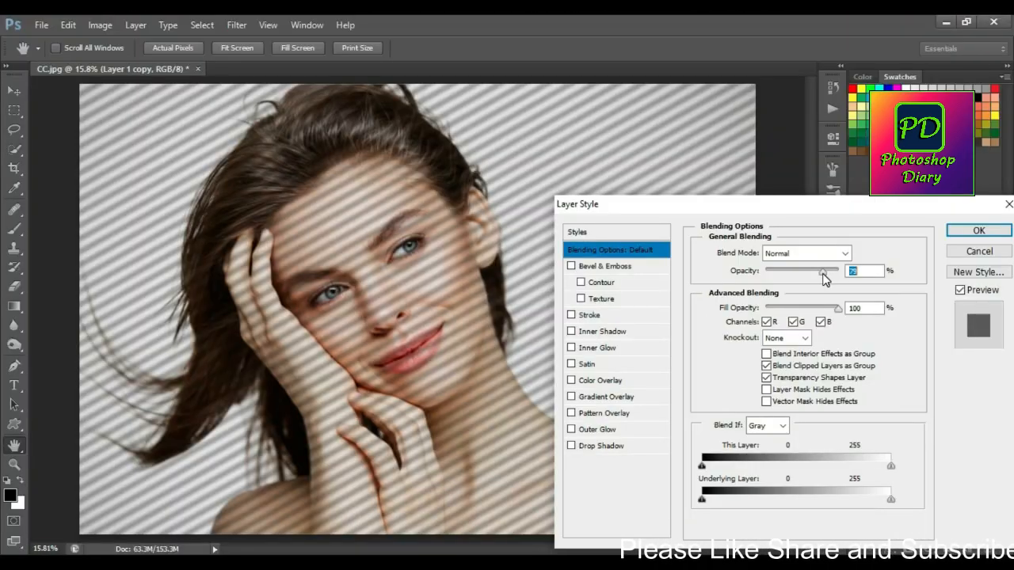
drag(824, 278, 817, 277)
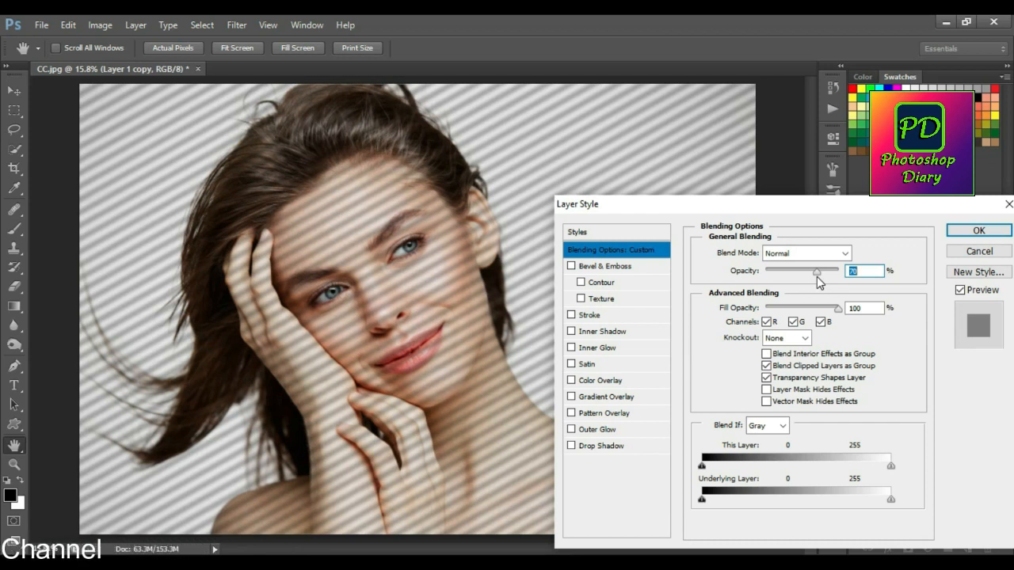
drag(816, 277, 815, 273)
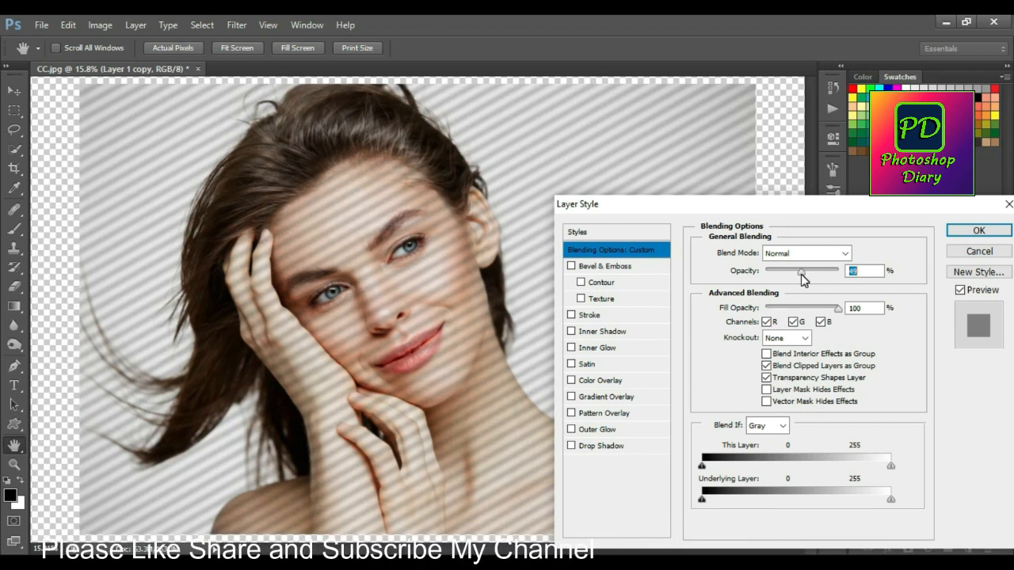
drag(801, 274, 801, 274)
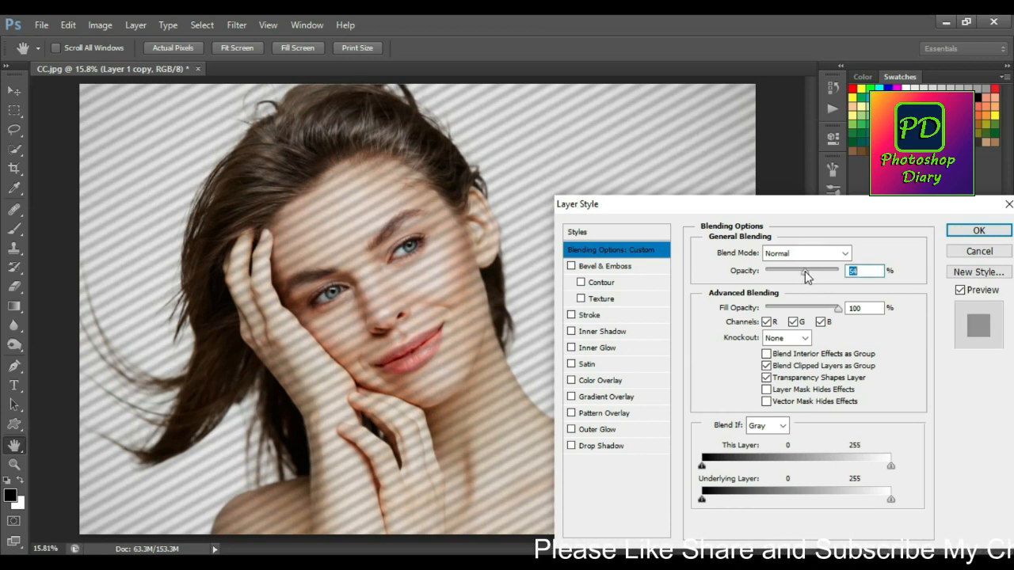
click(992, 232)
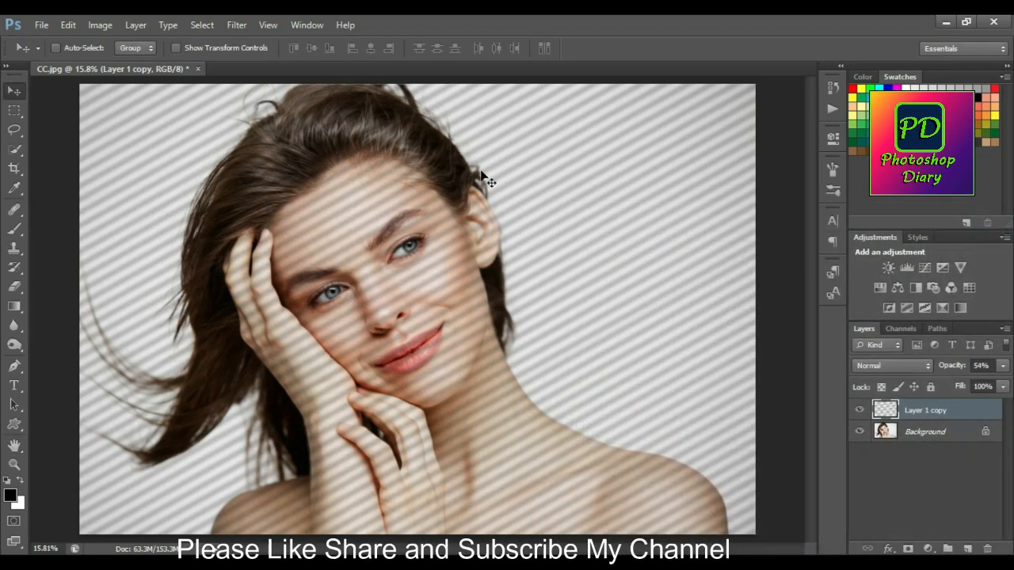
Compare the portrait with and without the blurred line shadows, both close up on the face and in full view.
scroll(429, 344, up, 3)
scroll(431, 346, up, 3)
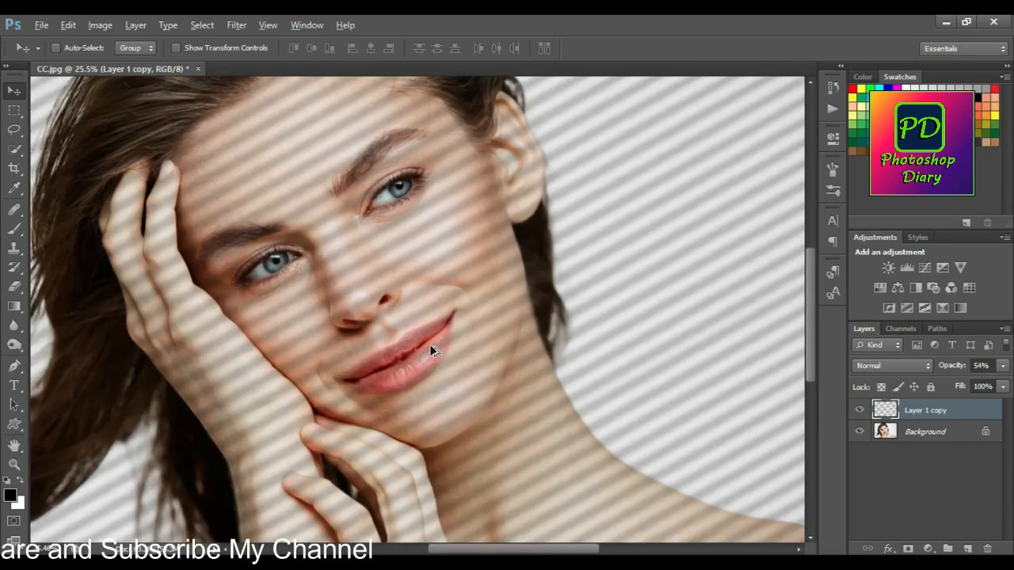
click(861, 412)
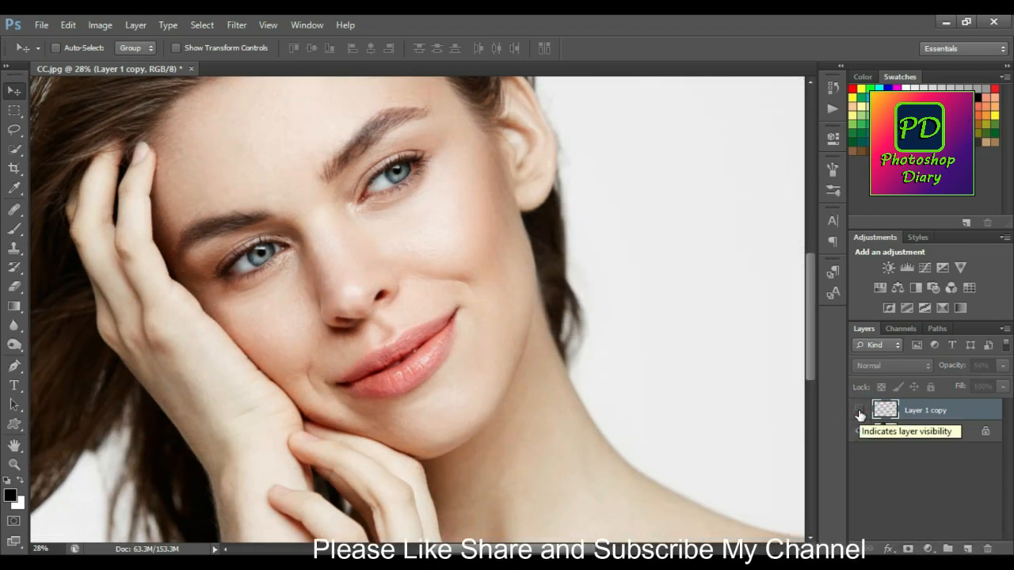
click(860, 412)
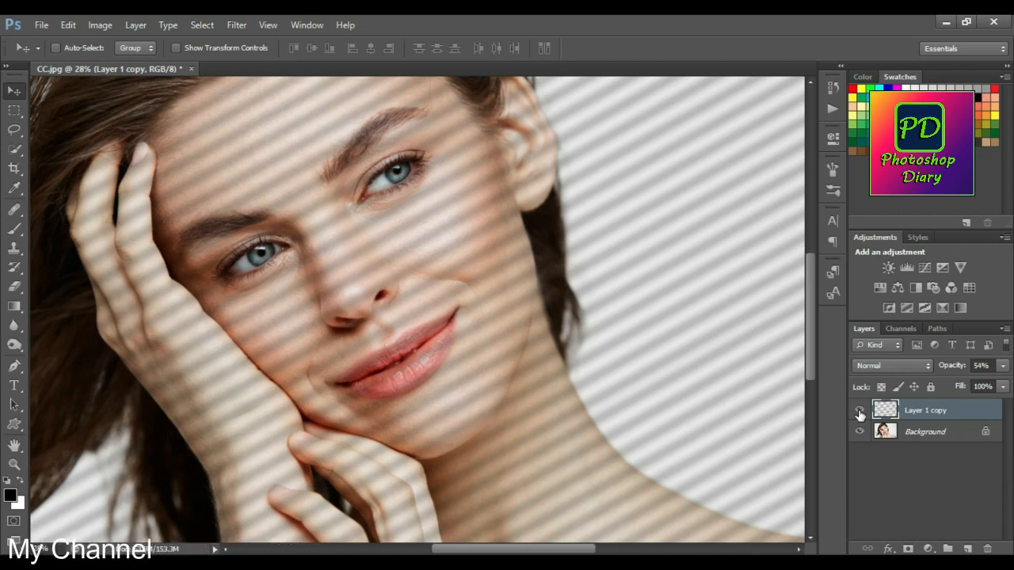
key(ctrl+0)
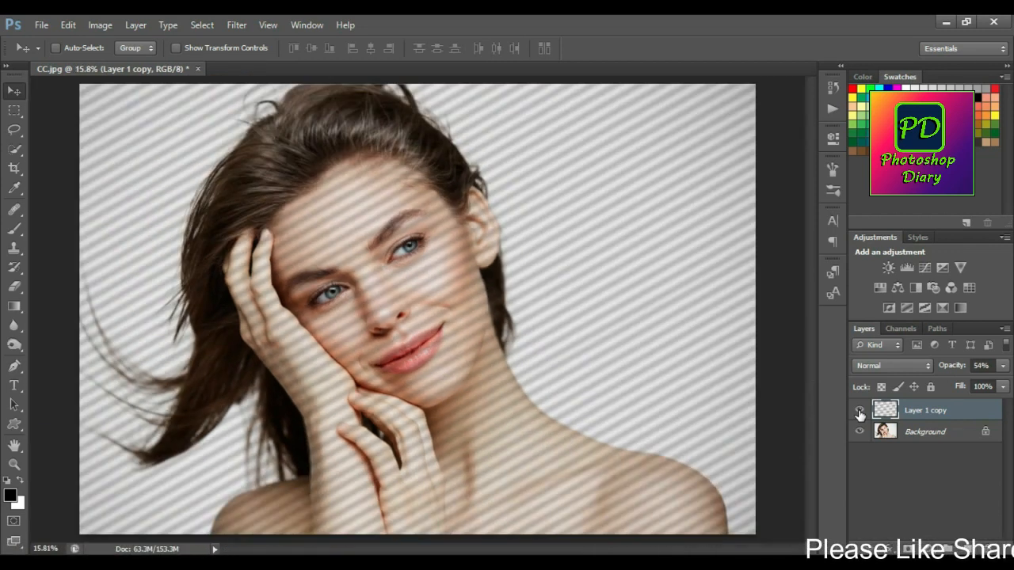
click(860, 412)
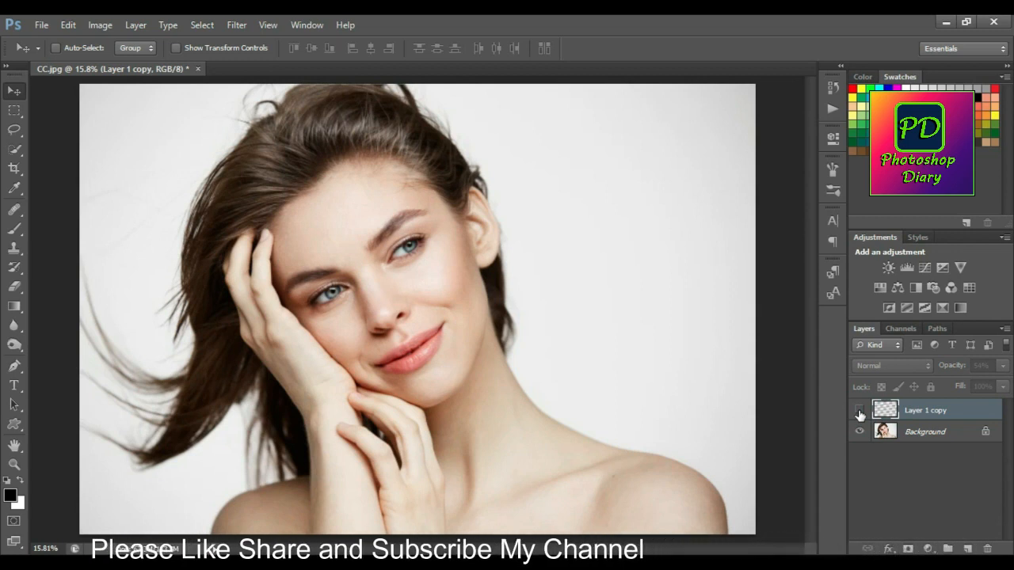
click(861, 412)
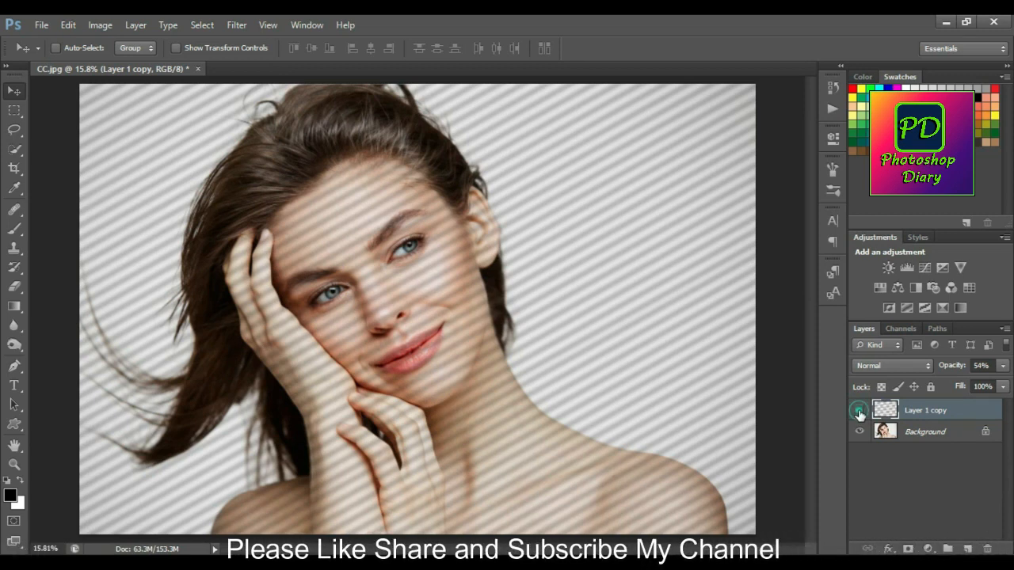
click(860, 412)
click(860, 412)
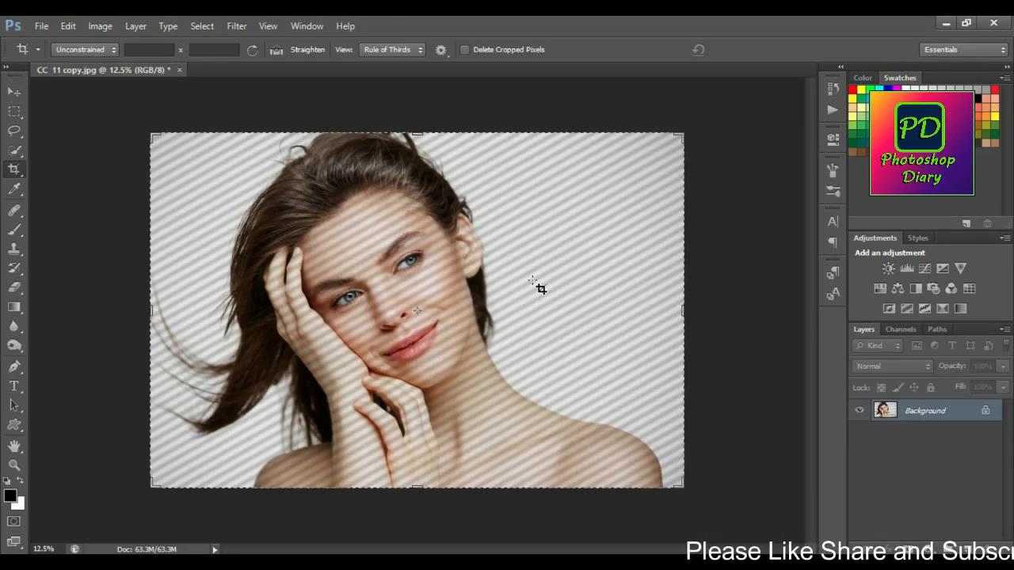
Turn the flattened CC_11 copy.jpg portrait black and white with a Hue/Saturation adjustment, setting Saturation to -100.
click(239, 25)
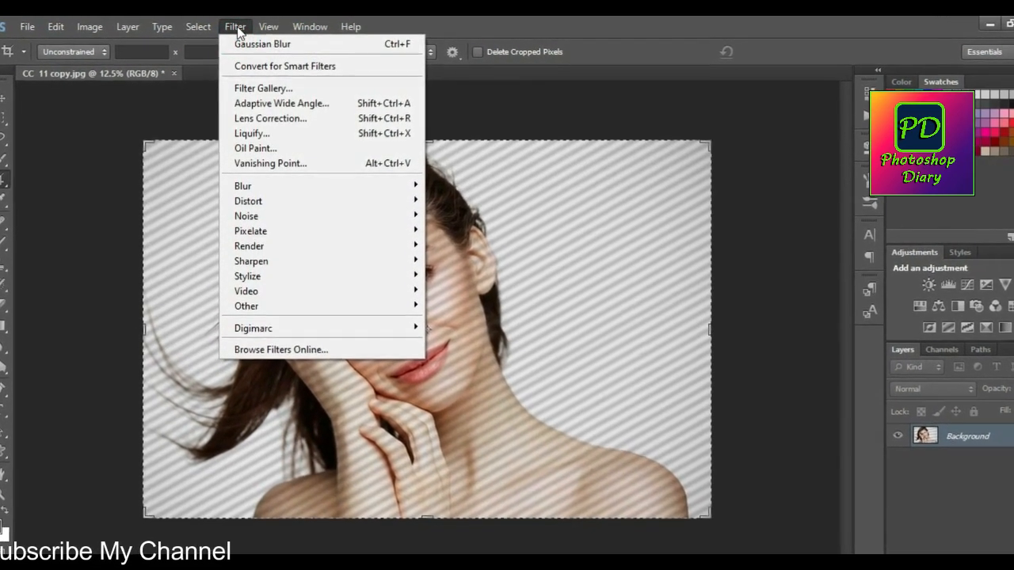
click(237, 27)
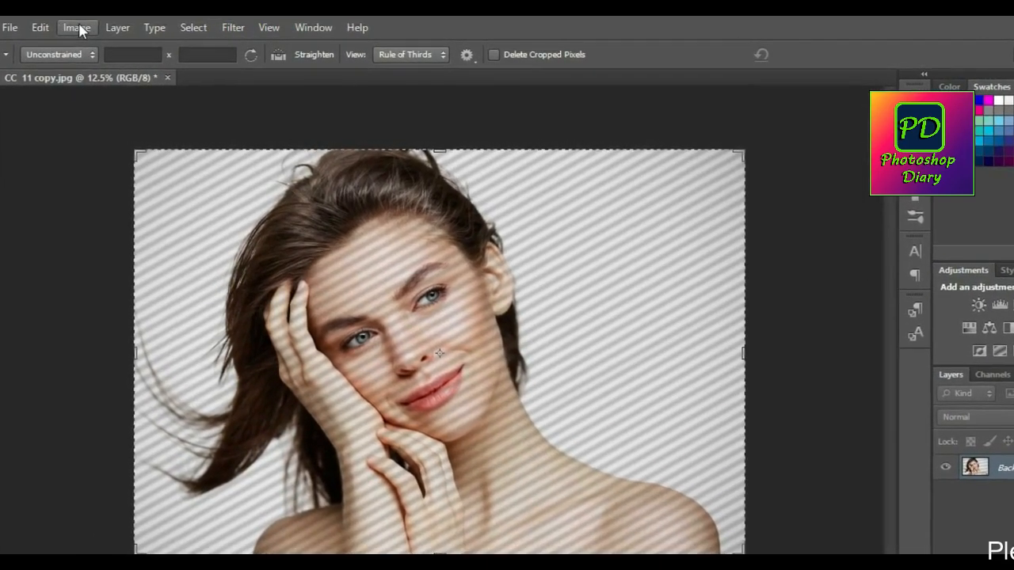
click(82, 28)
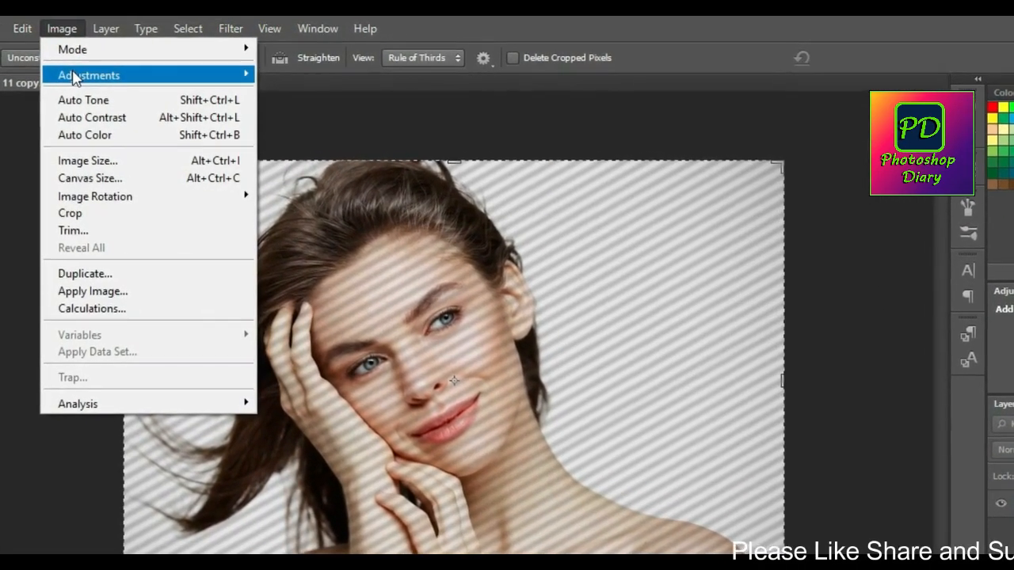
mouse_move(78, 75)
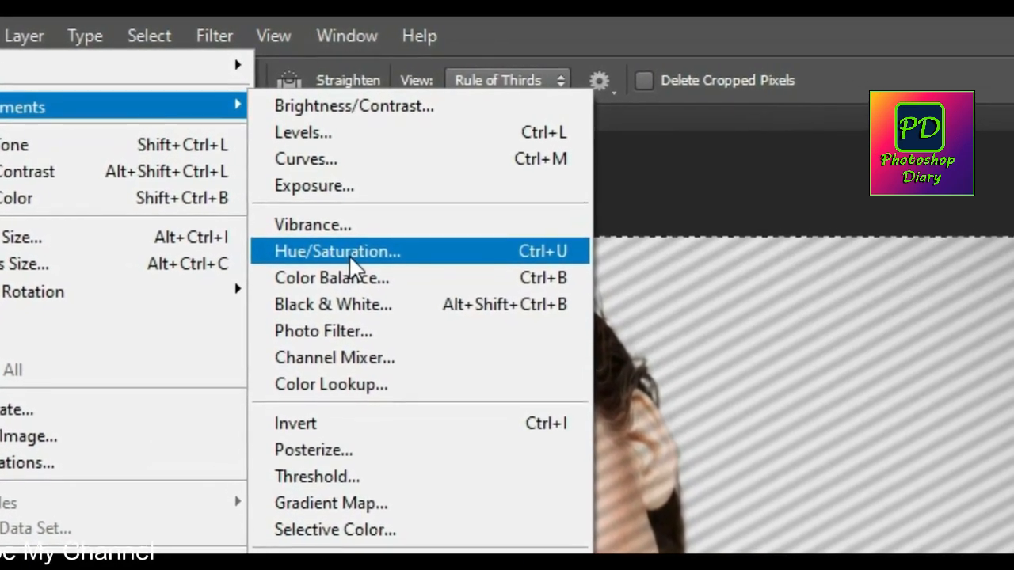
click(346, 242)
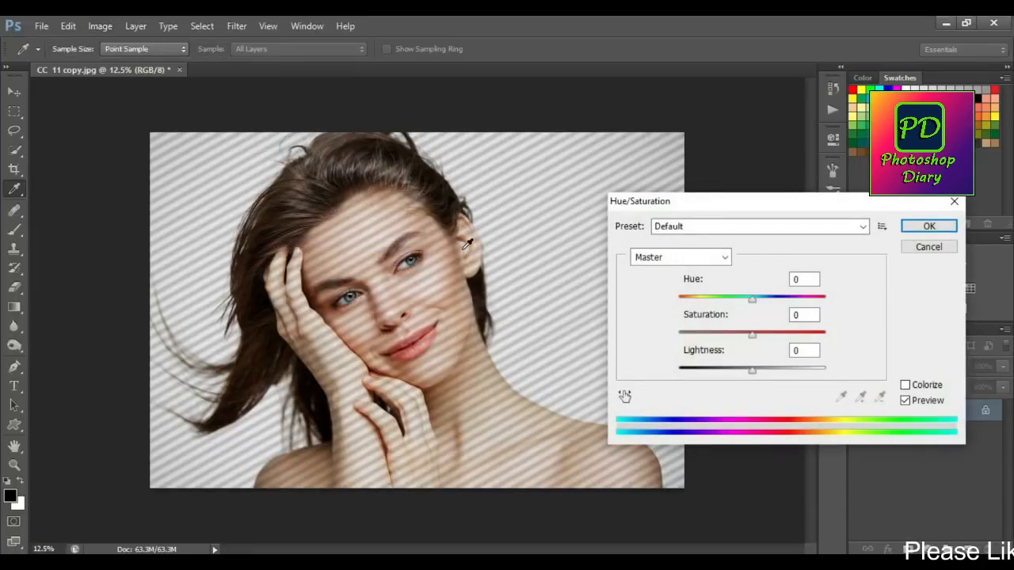
drag(755, 338, 756, 340)
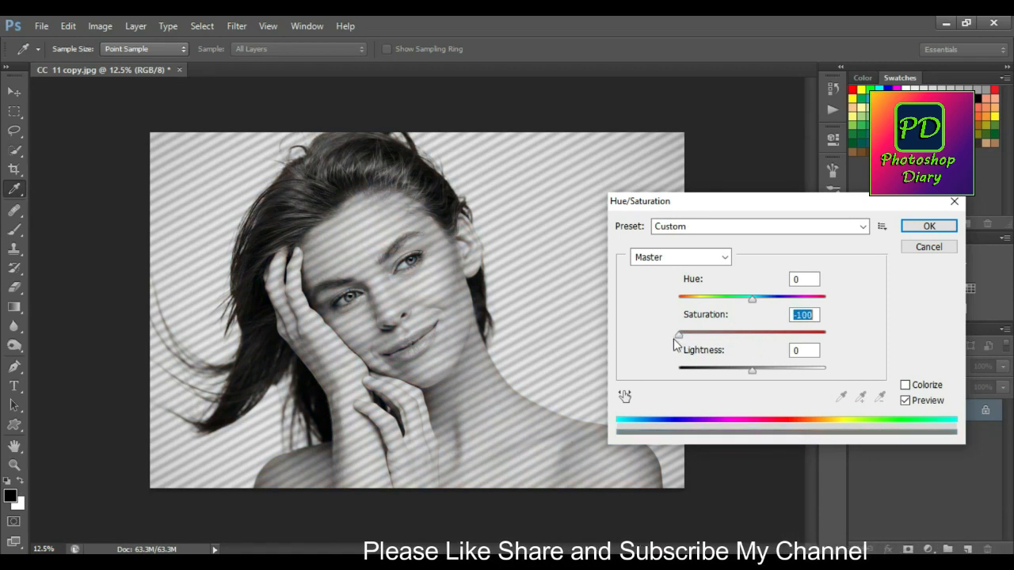
click(931, 228)
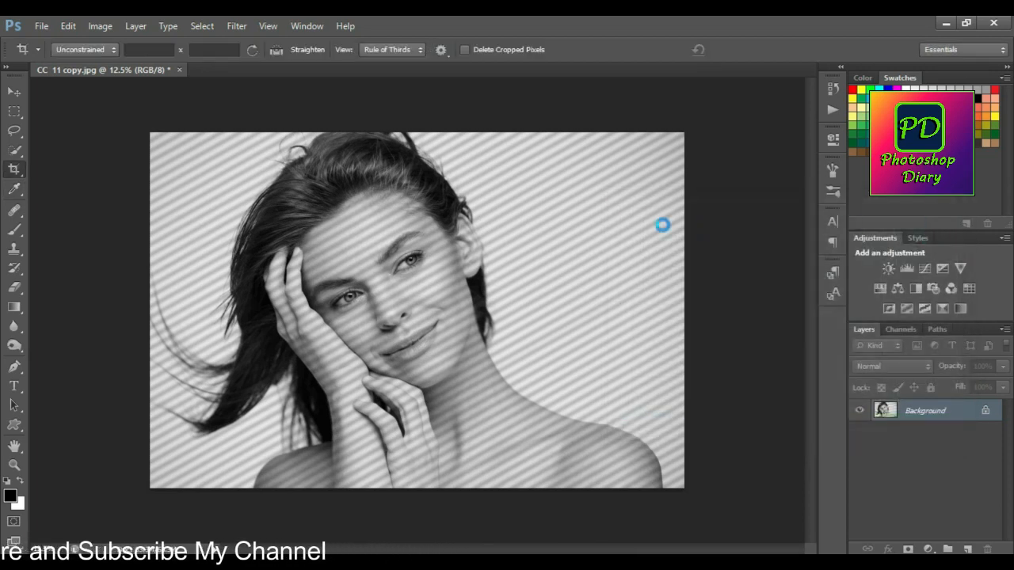